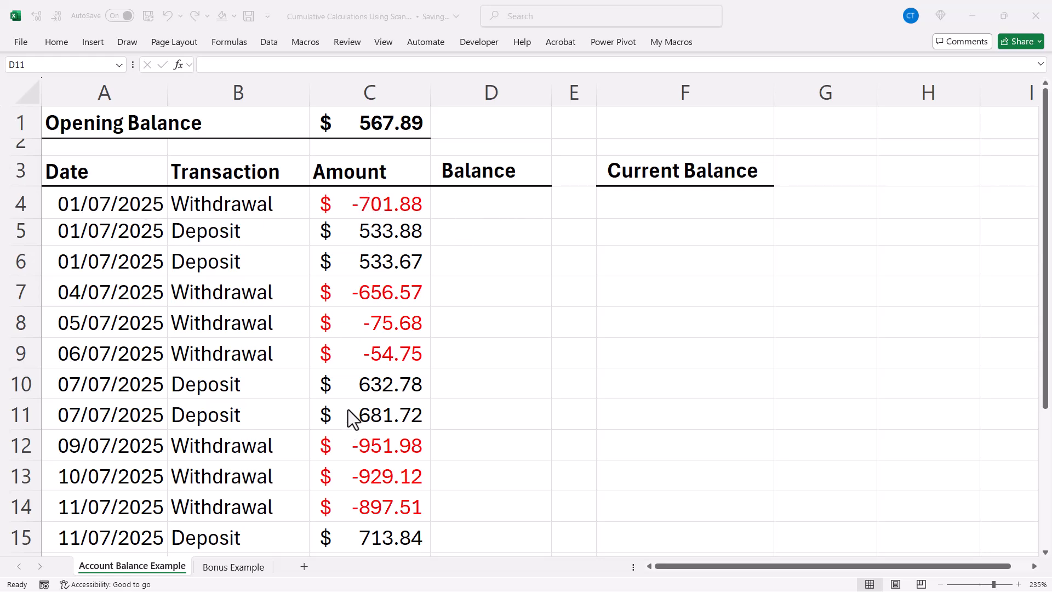
# In D4, start =SCAN(C1,C4:C15,LAMBDA( using the C1 opening balance and C4:C15 amounts.
pyautogui.click(499, 205)
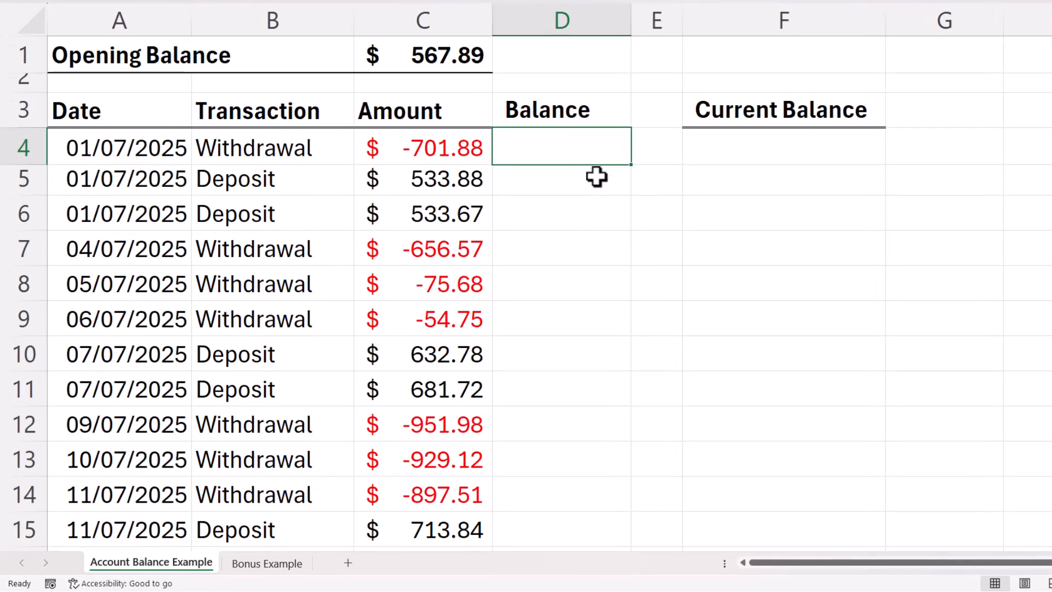
pyautogui.write('=scan')
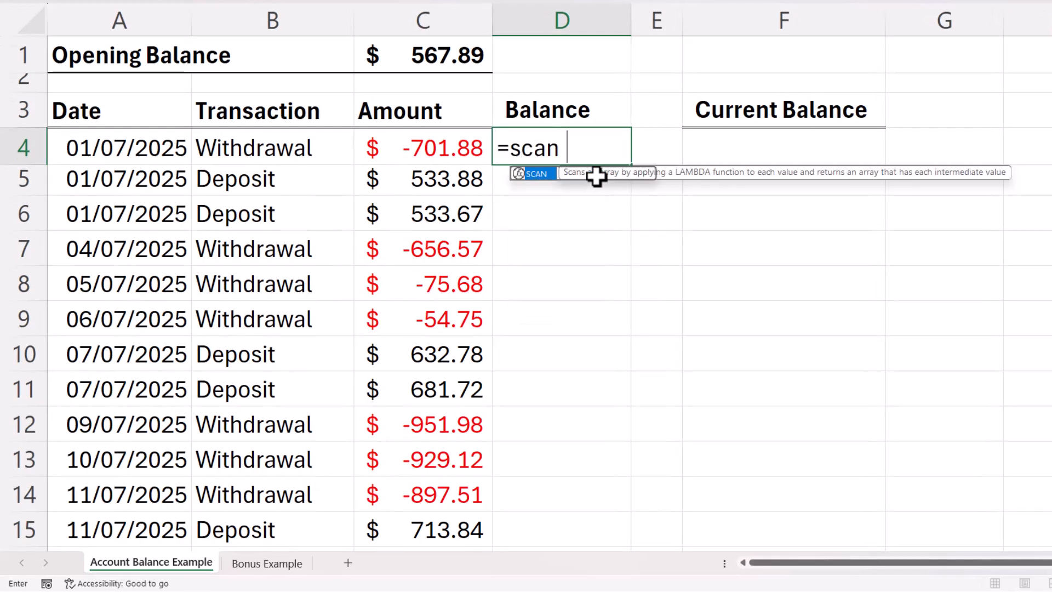
pyautogui.write('(')
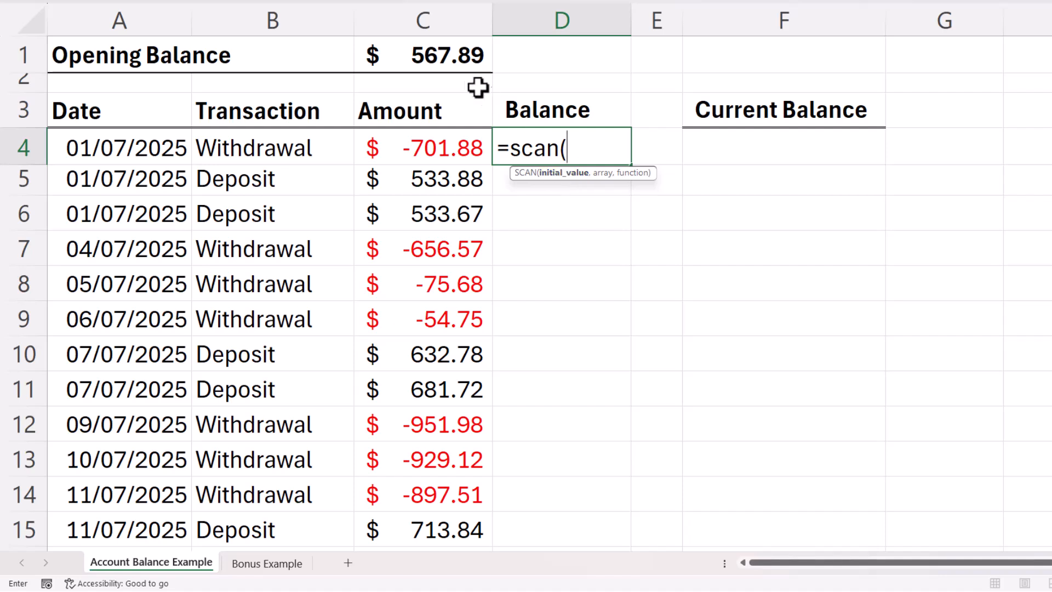
pyautogui.click(445, 55)
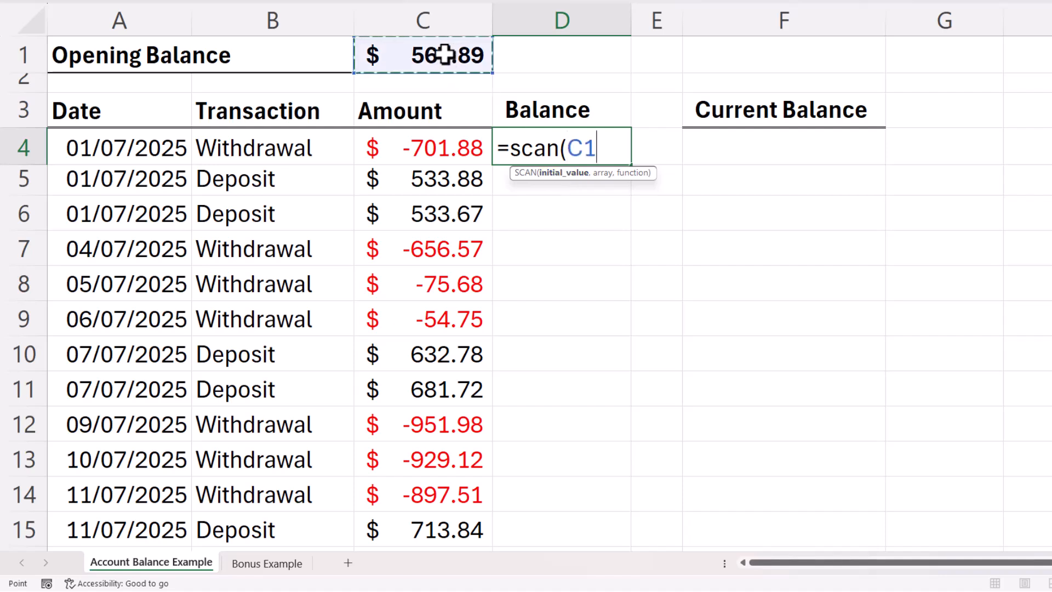
pyautogui.write(',')
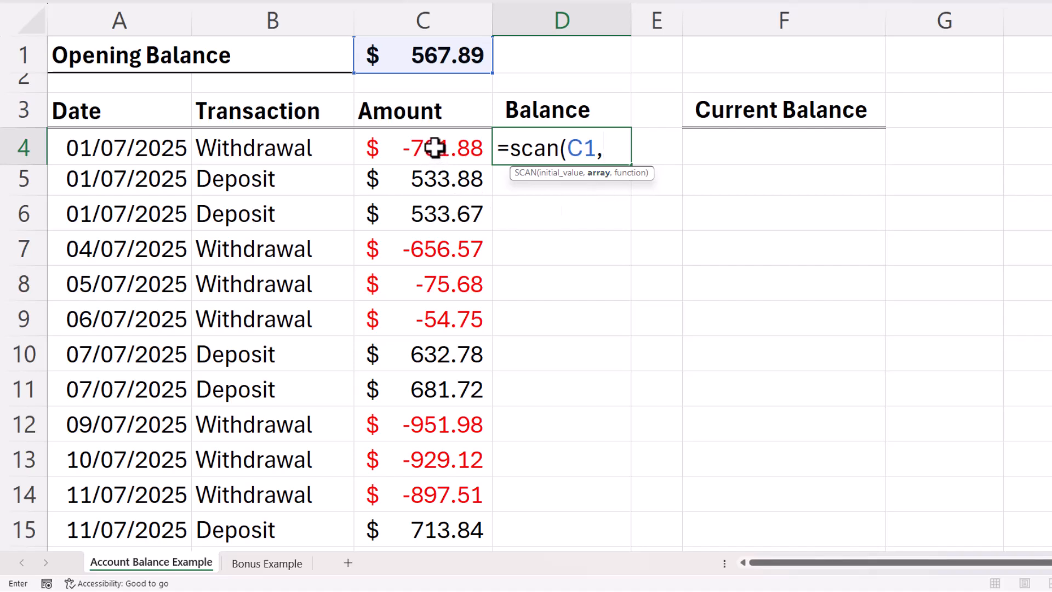
pyautogui.moveTo(434, 148); pyautogui.dragTo(406, 538)
pyautogui.write(',')
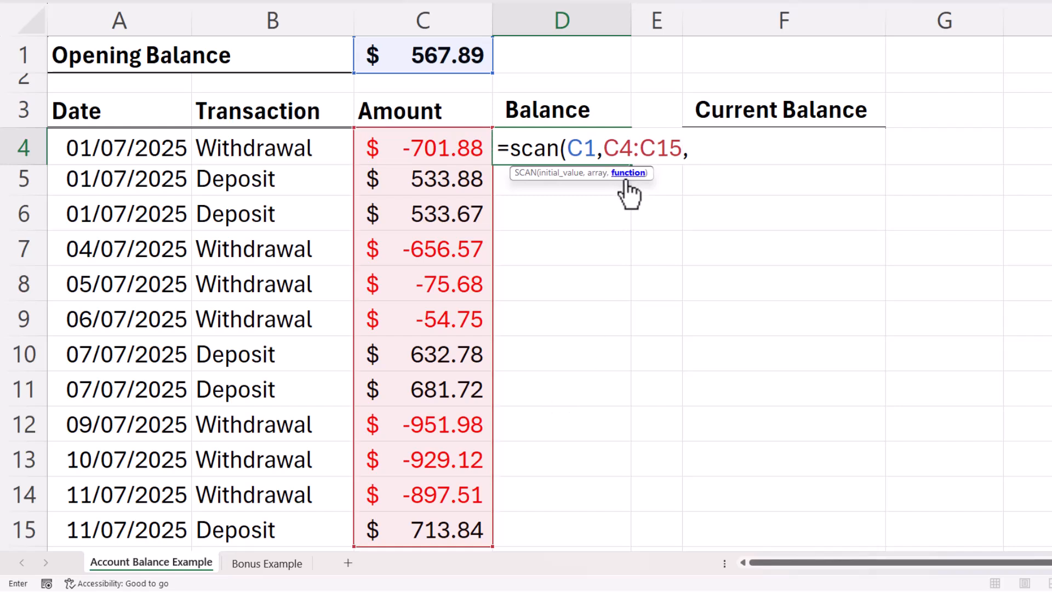
pyautogui.write('lam')
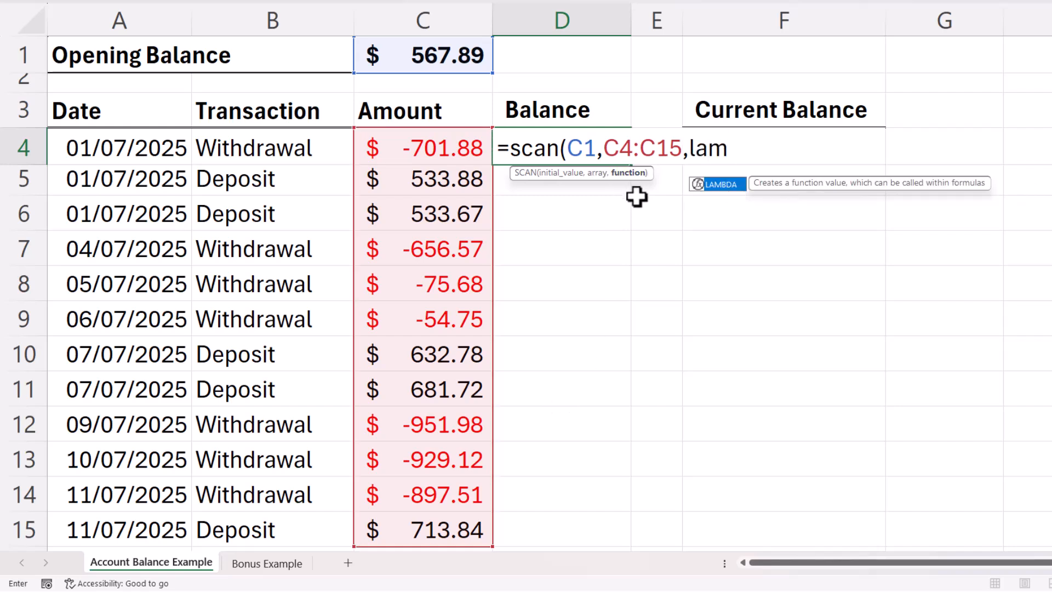
pyautogui.press('Tab')
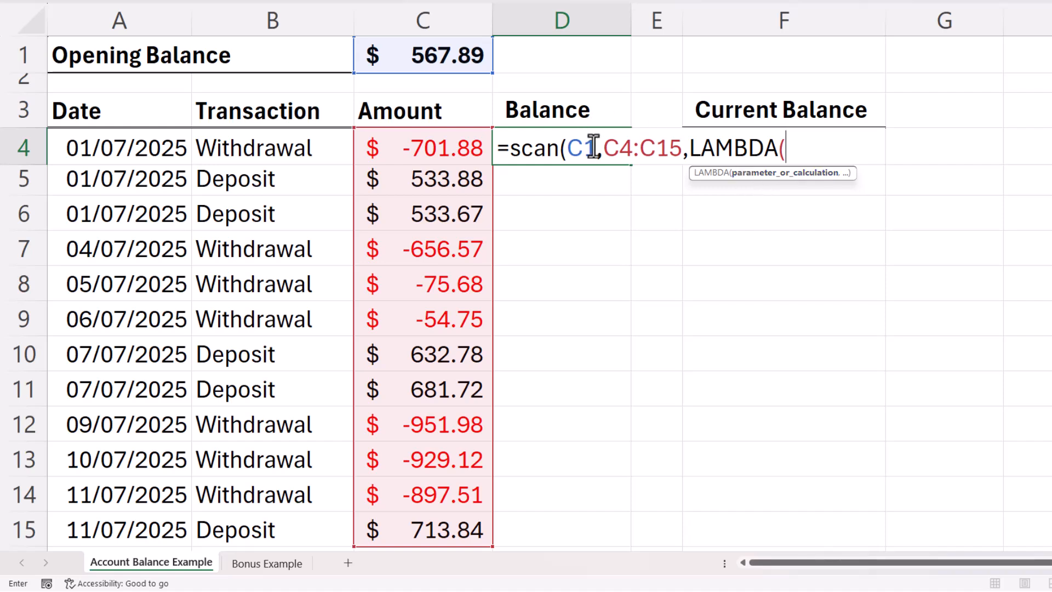
# Complete and enter D4's formula as =SCAN(C1,C4:C15,LAMBDA(b,ta,b+ta)).
pyautogui.write('b,')
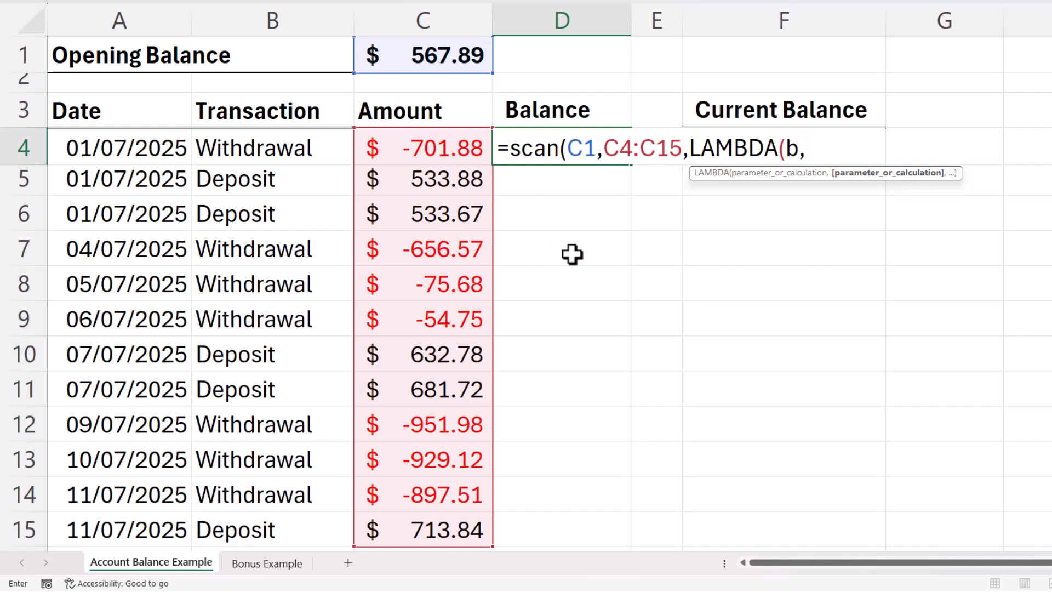
pyautogui.write('t')
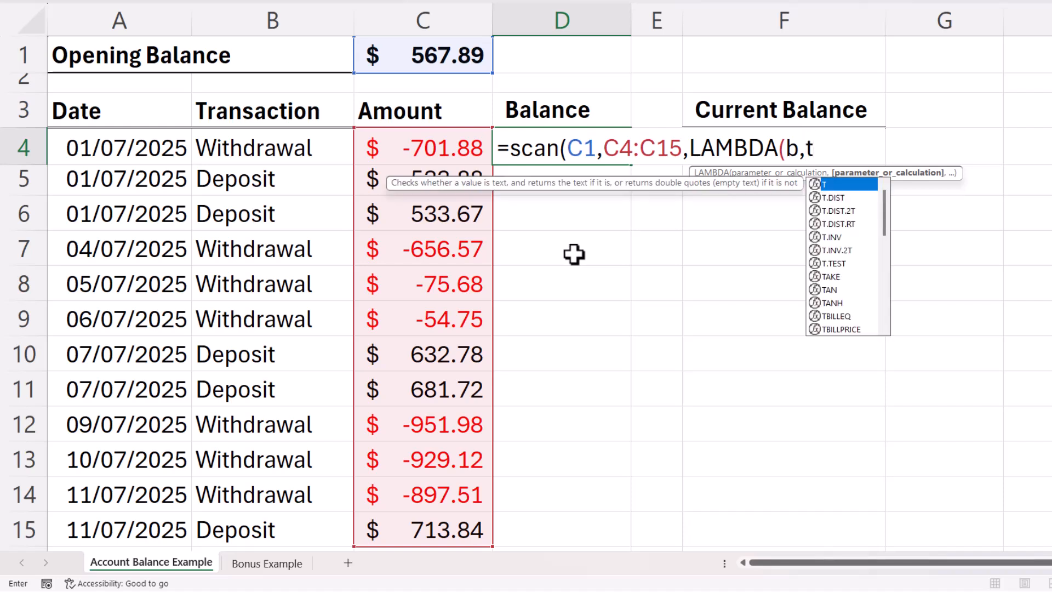
pyautogui.write('a')
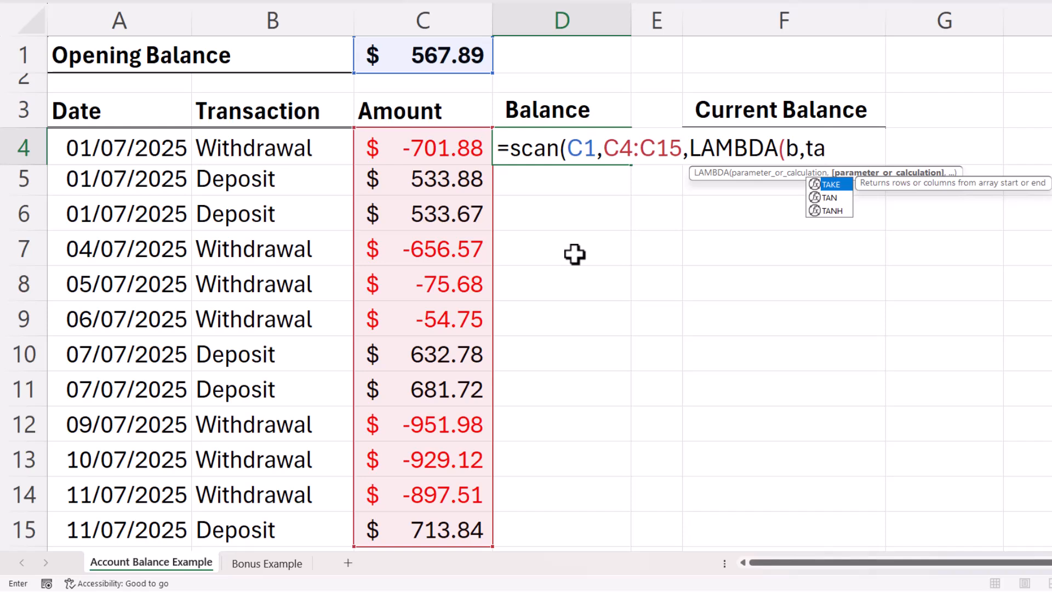
pyautogui.write(',')
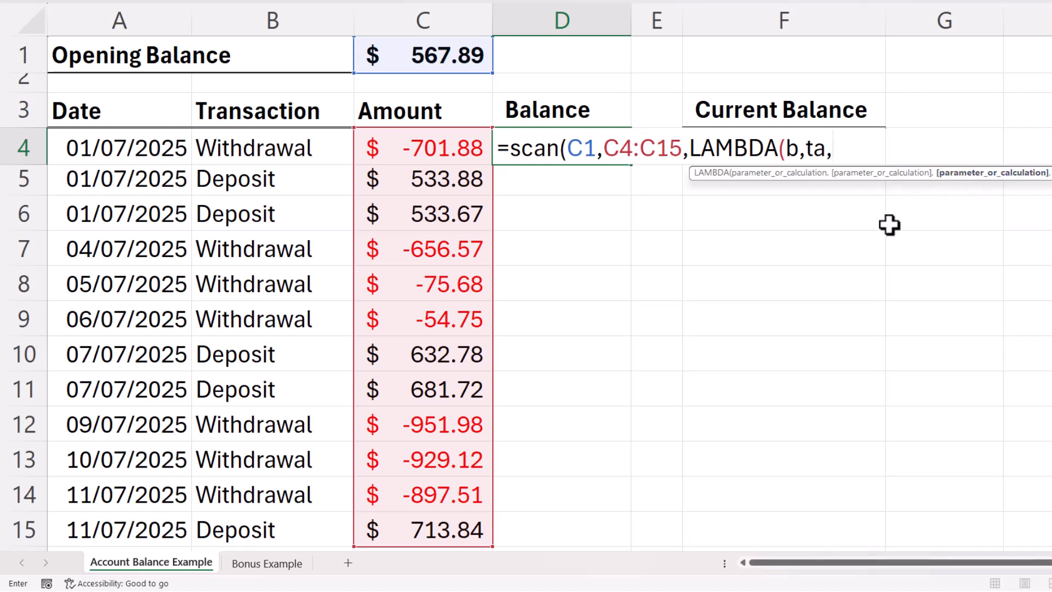
pyautogui.write('b')
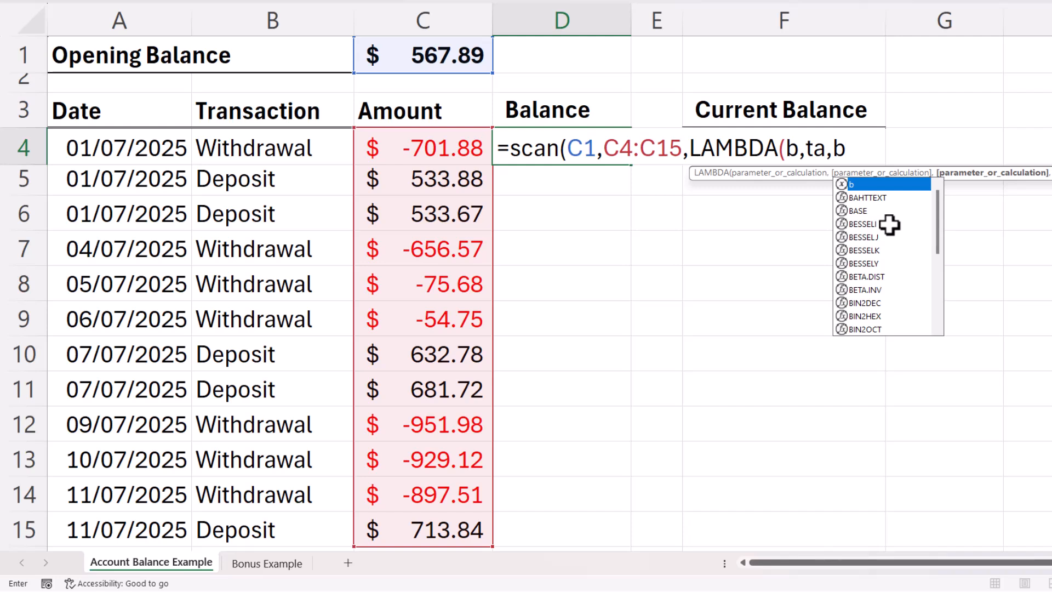
pyautogui.write('+ta')
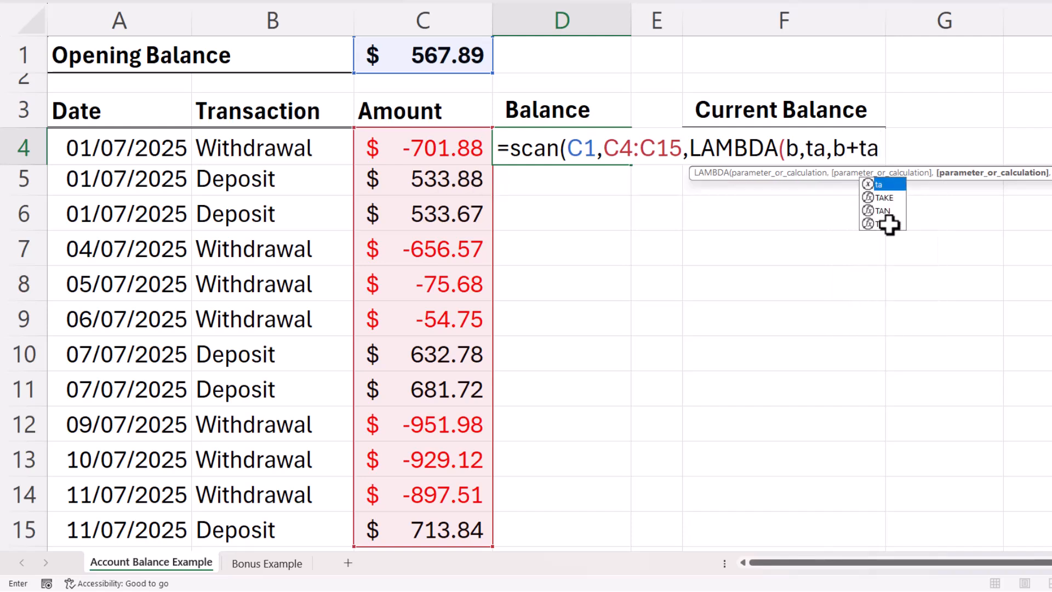
pyautogui.write(')')
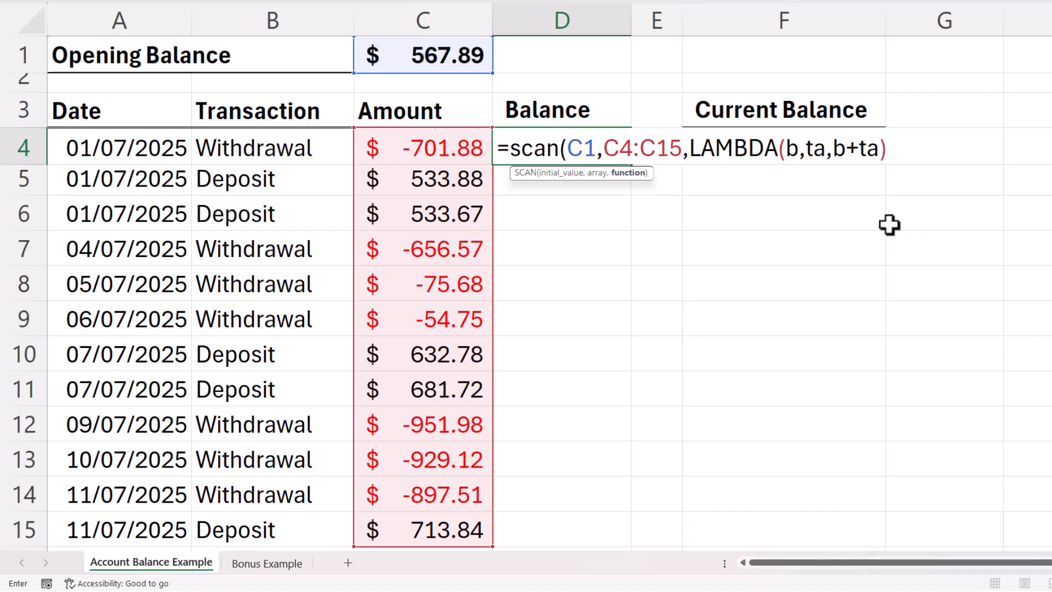
pyautogui.write(')')
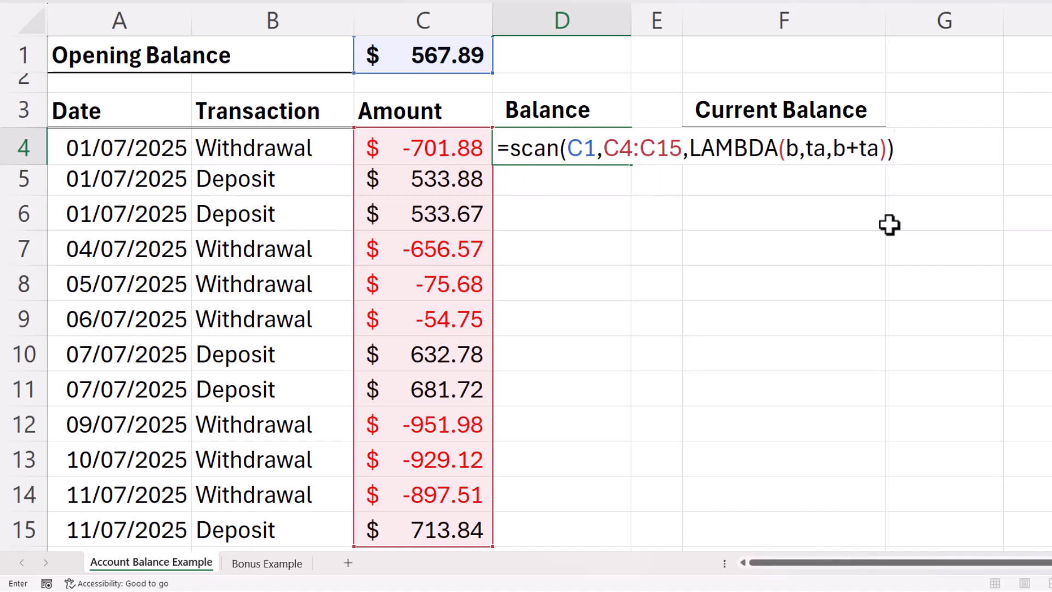
pyautogui.press('Return')
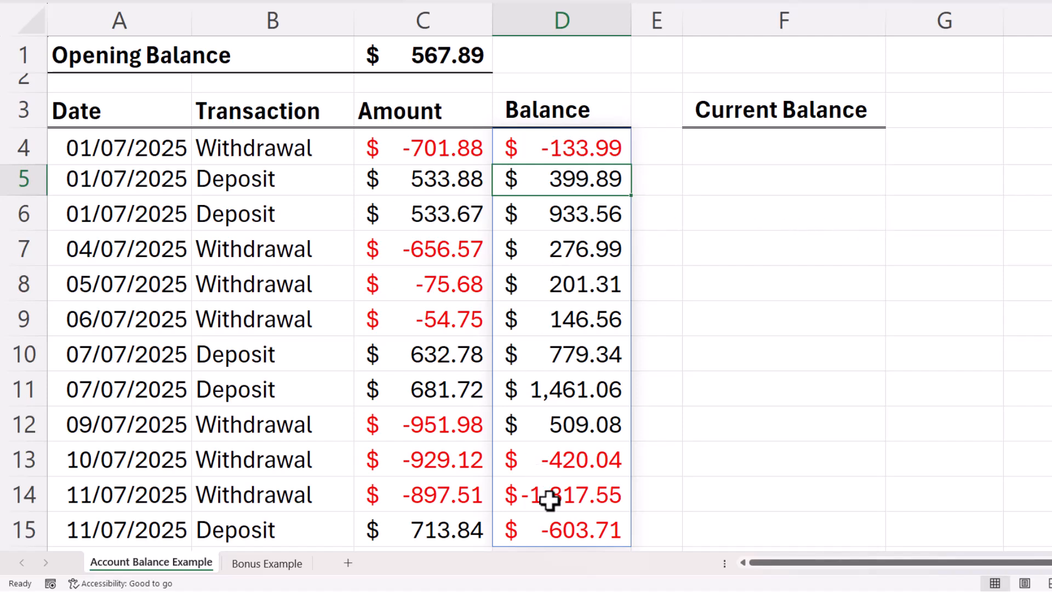
# Copy the SCAN formula text from D4, leaving D4 unchanged.
pyautogui.doubleClick(573, 153)
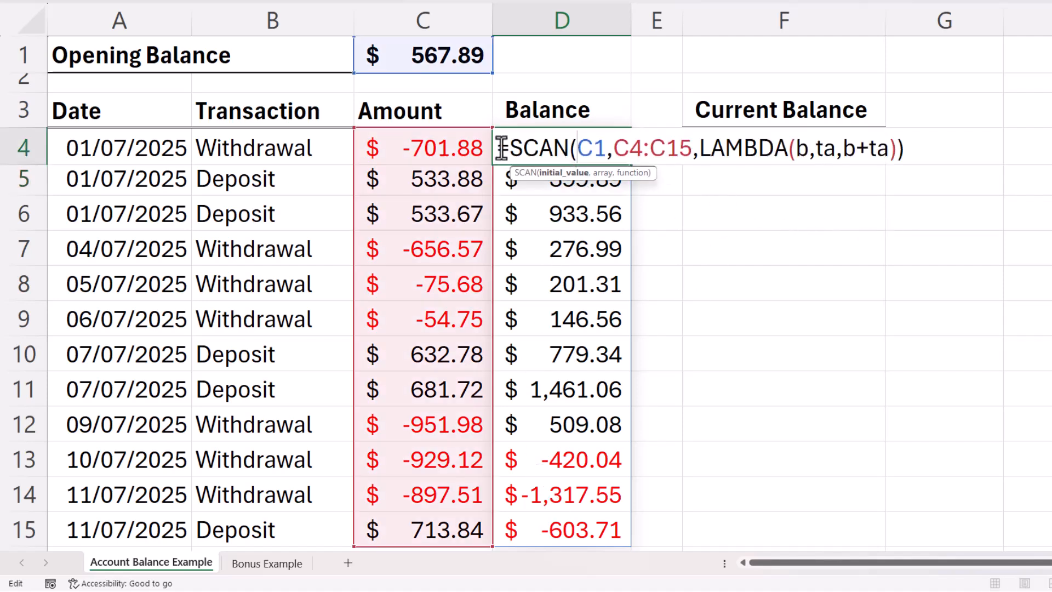
pyautogui.moveTo(499, 147); pyautogui.dragTo(945, 138)
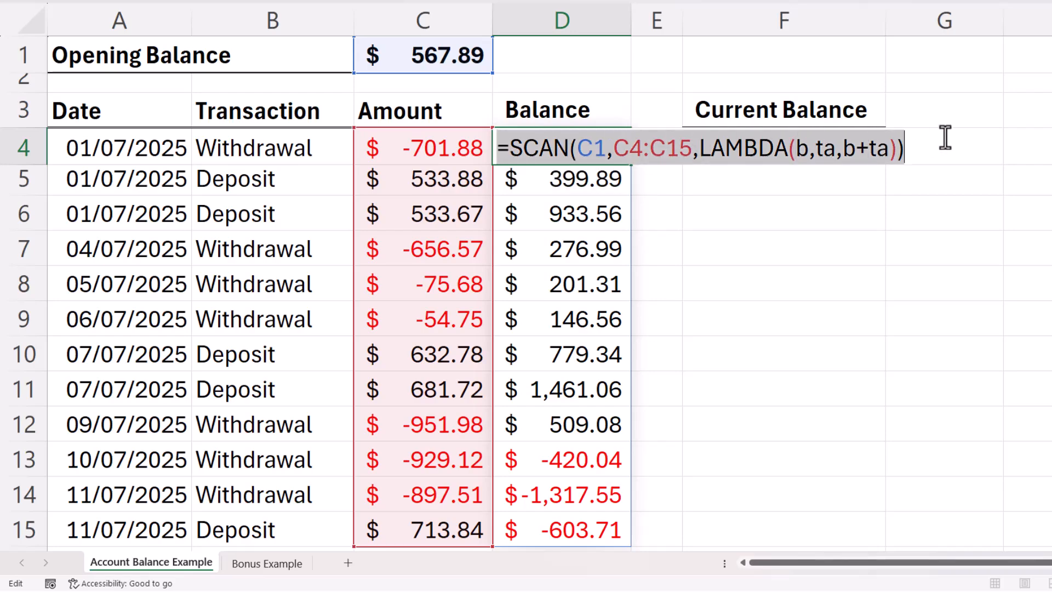
pyautogui.hotkey('ctrl', 'c')
pyautogui.press('Return')
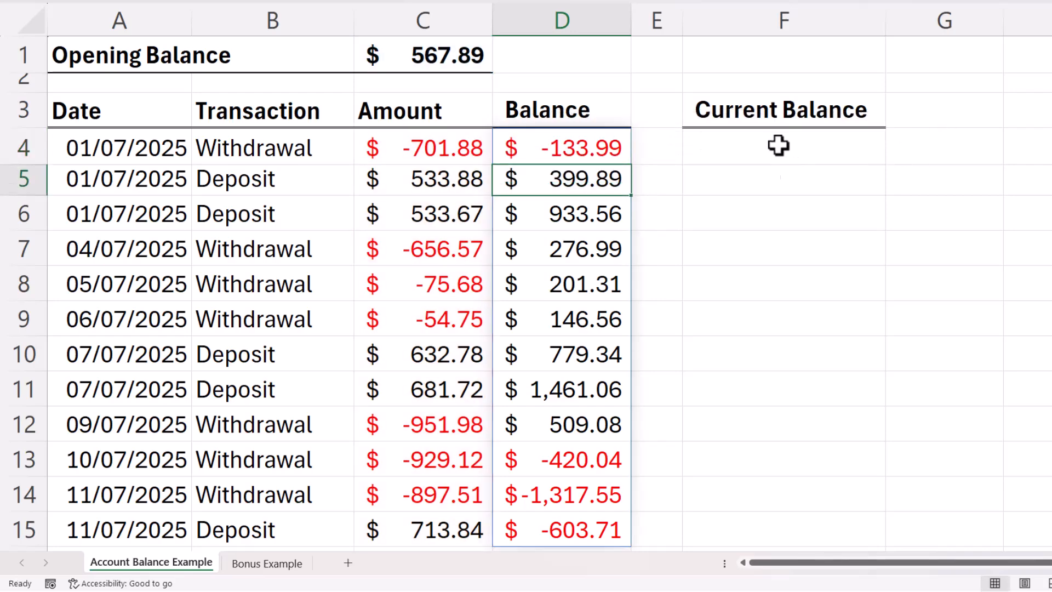
# Enter =TAKE(SCAN(...),-1) in F4 to show the final balance -603.71.
pyautogui.doubleClick(779, 147)
pyautogui.hotkey('ctrl', 'v')
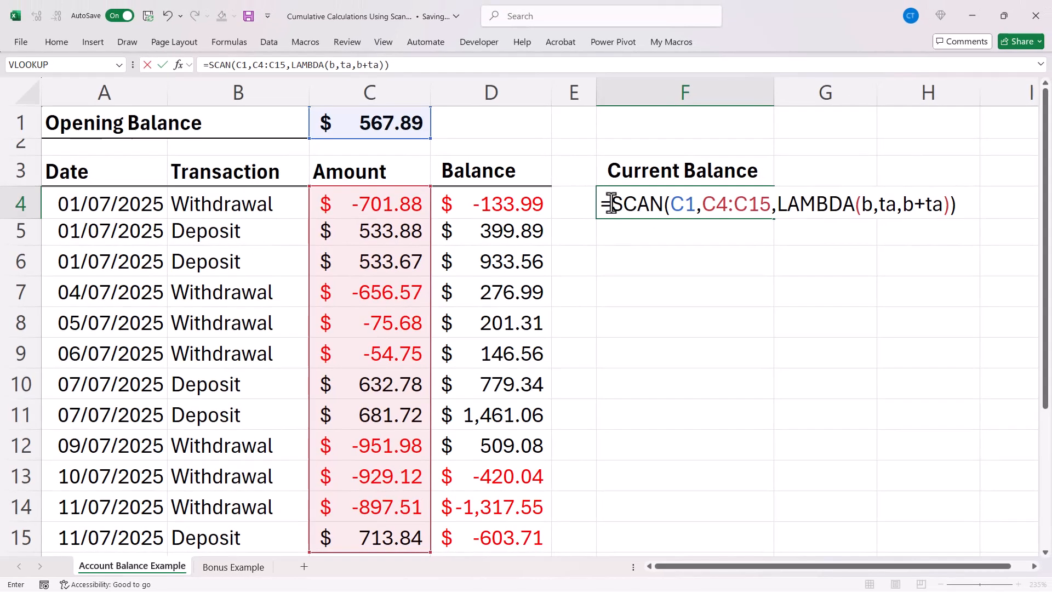
pyautogui.click(701, 148)
pyautogui.write('take')
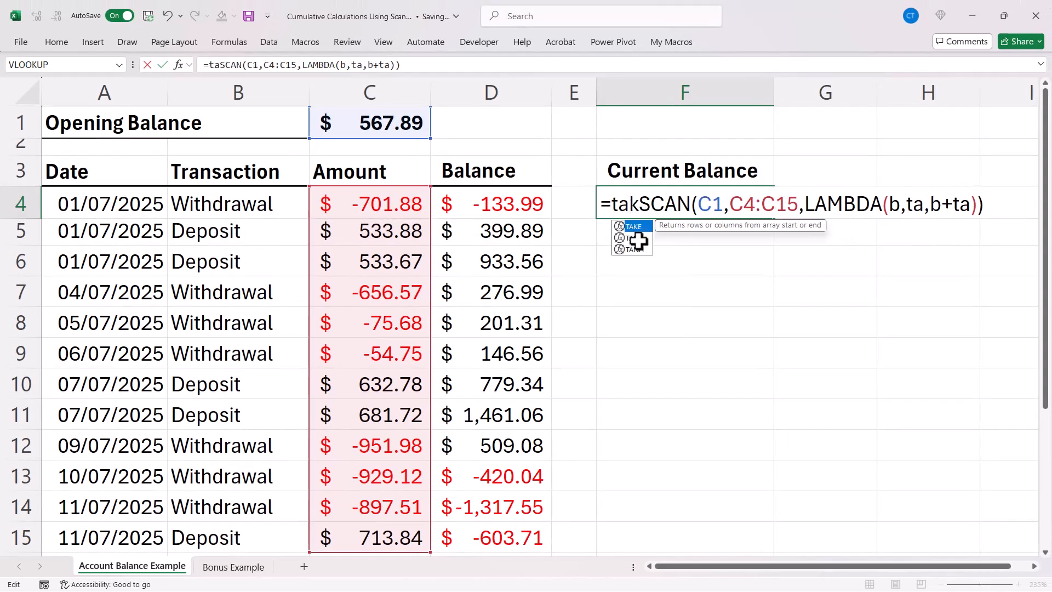
pyautogui.write('(')
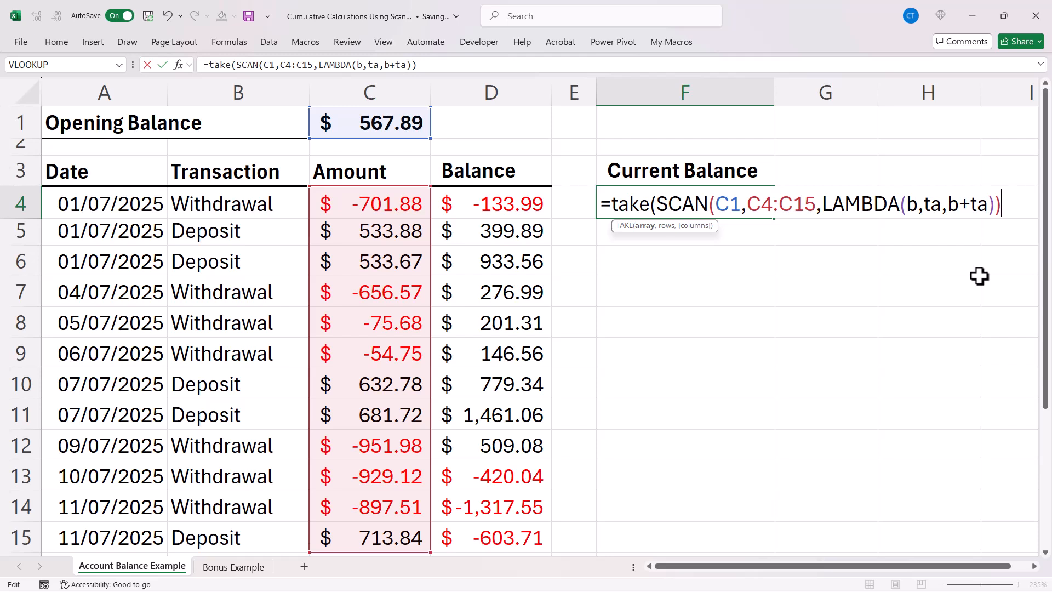
pyautogui.write(',-1)')
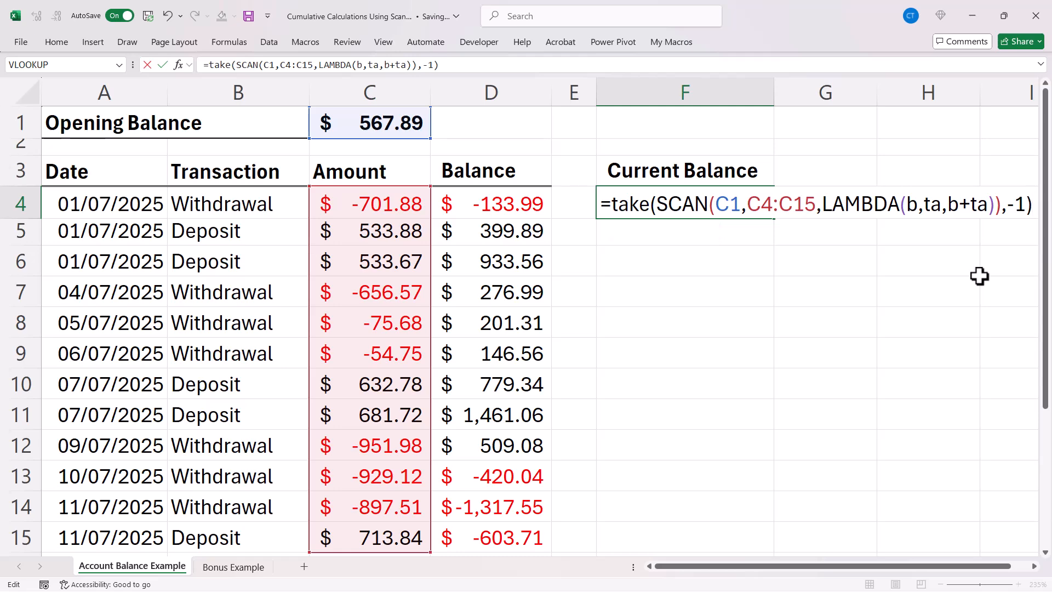
pyautogui.press('Return')
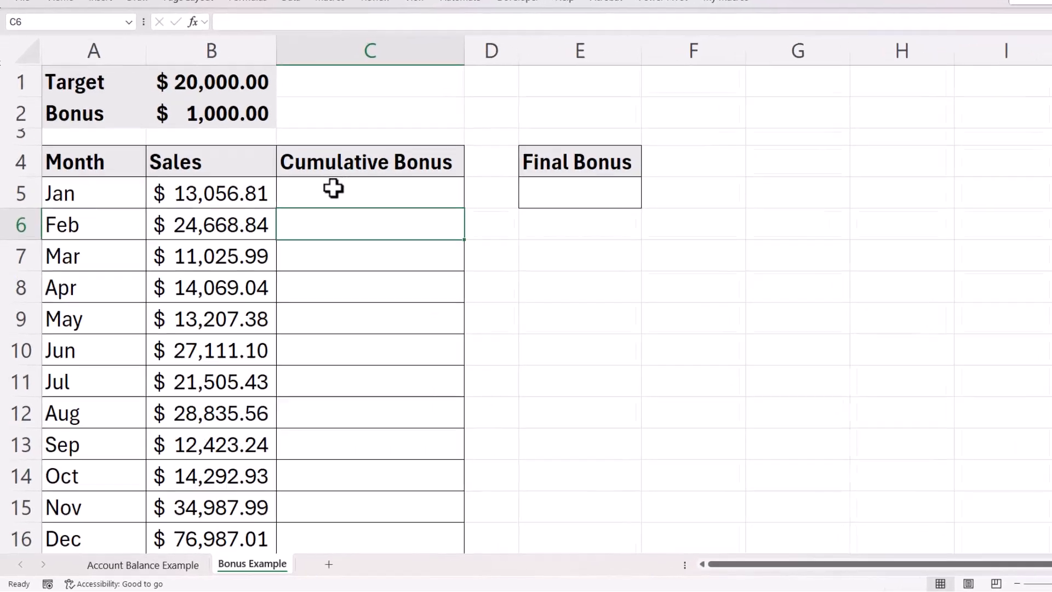
# In C5, enter =SCAN(0,B5:B16,LAMBDA(b,s,b+IF(s>=B1,B2,0))) for the cumulative bonus.
pyautogui.click(331, 227)
pyautogui.write('=')
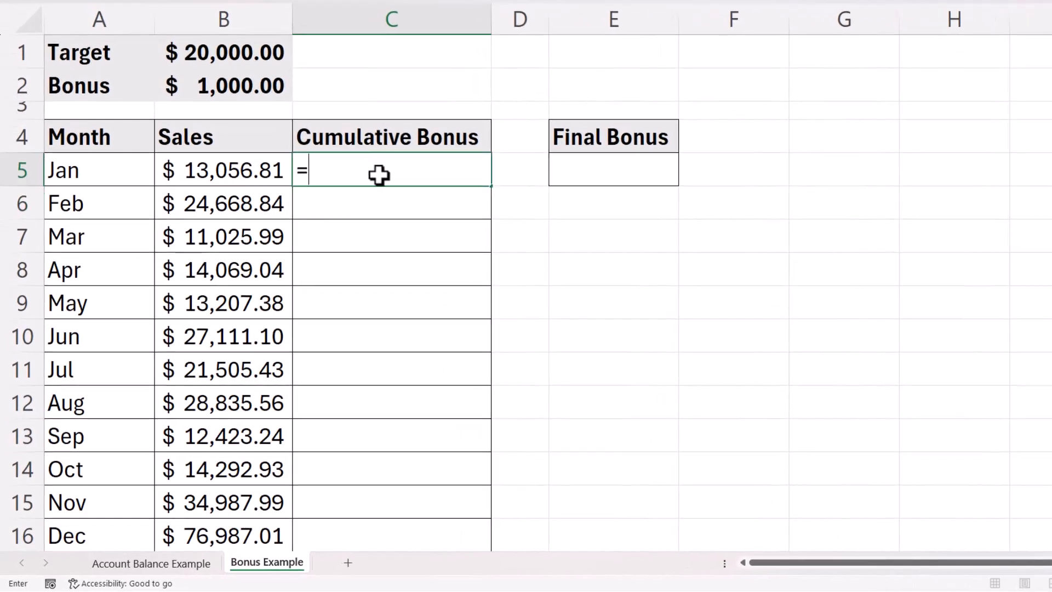
pyautogui.write('scan(')
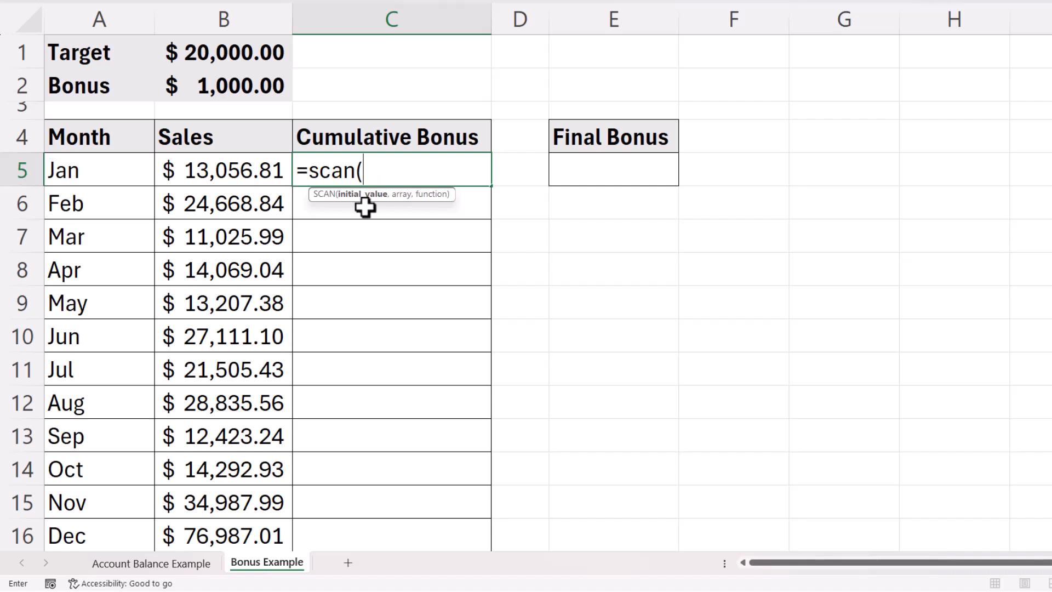
pyautogui.write('0')
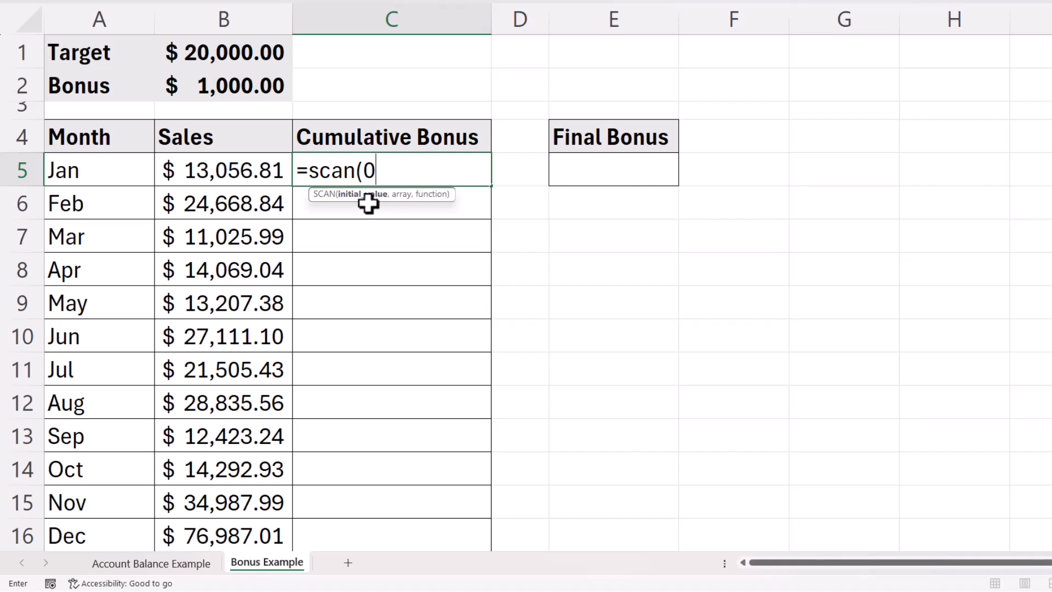
pyautogui.write(',')
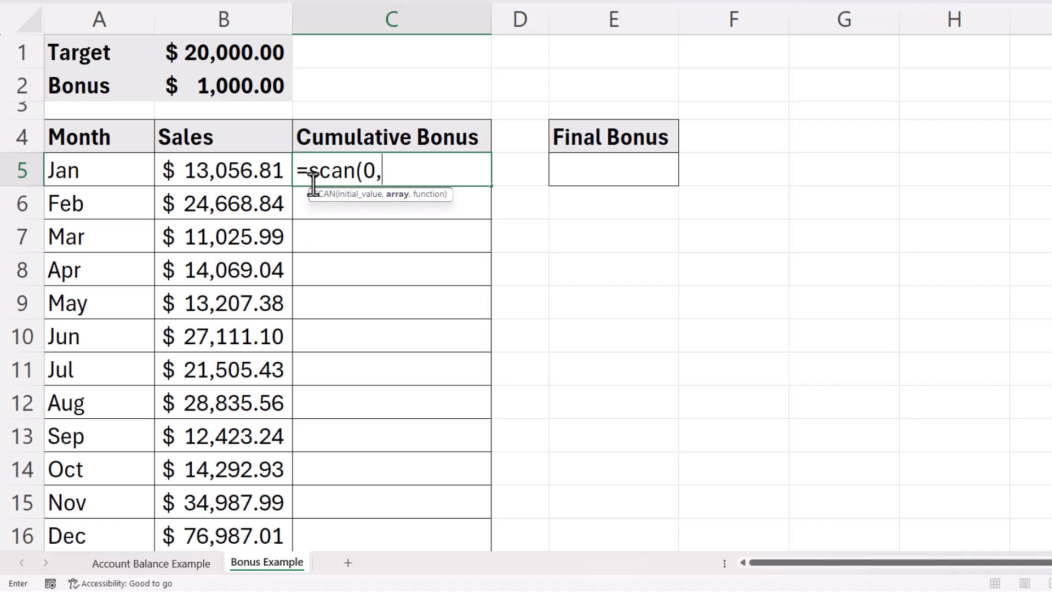
pyautogui.moveTo(263, 169); pyautogui.dragTo(249, 523)
pyautogui.write(',')
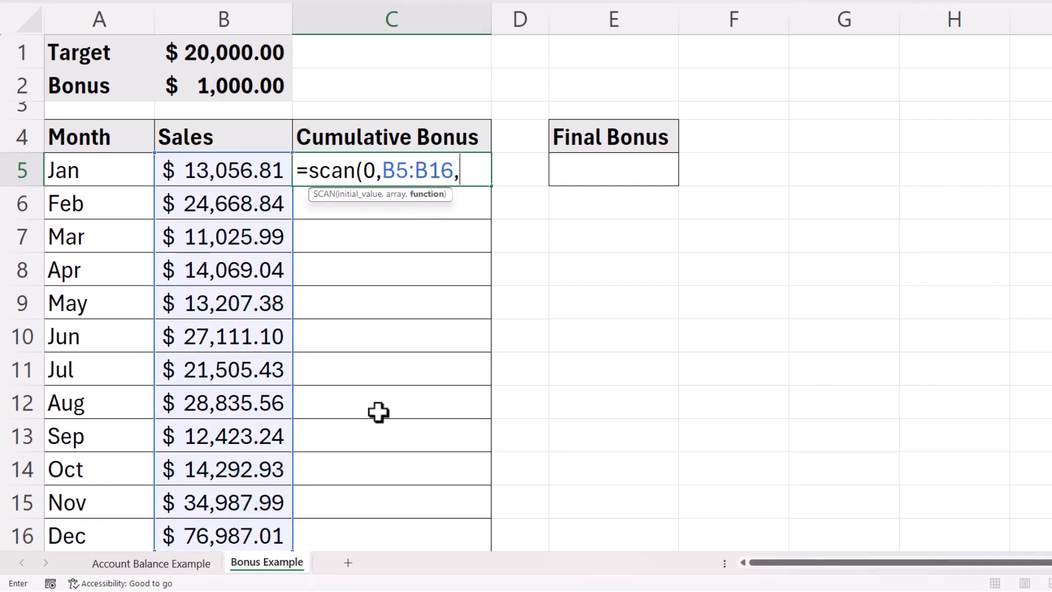
pyautogui.write('la')
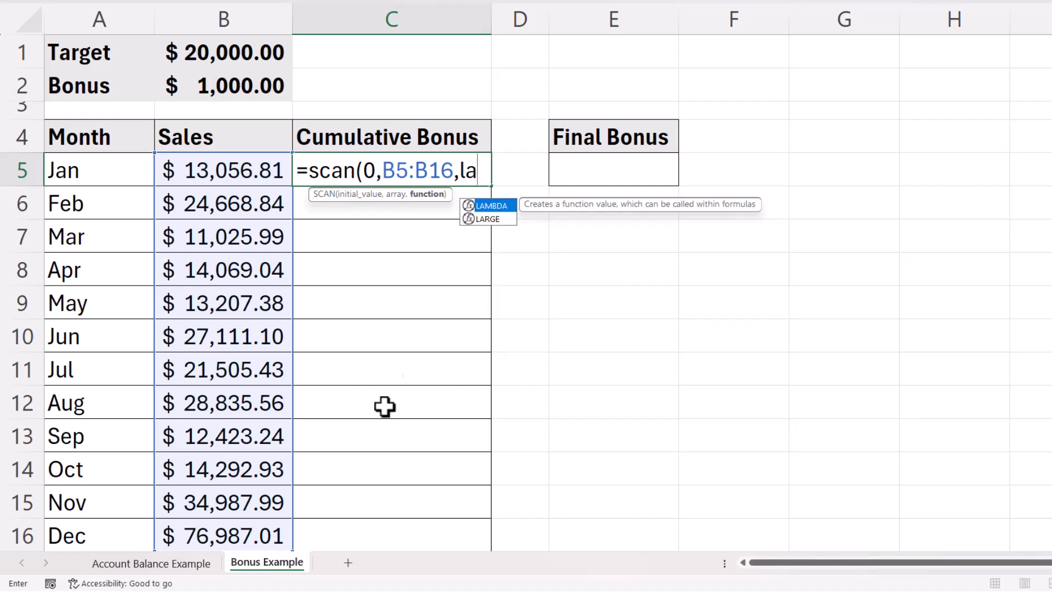
pyautogui.doubleClick(489, 206)
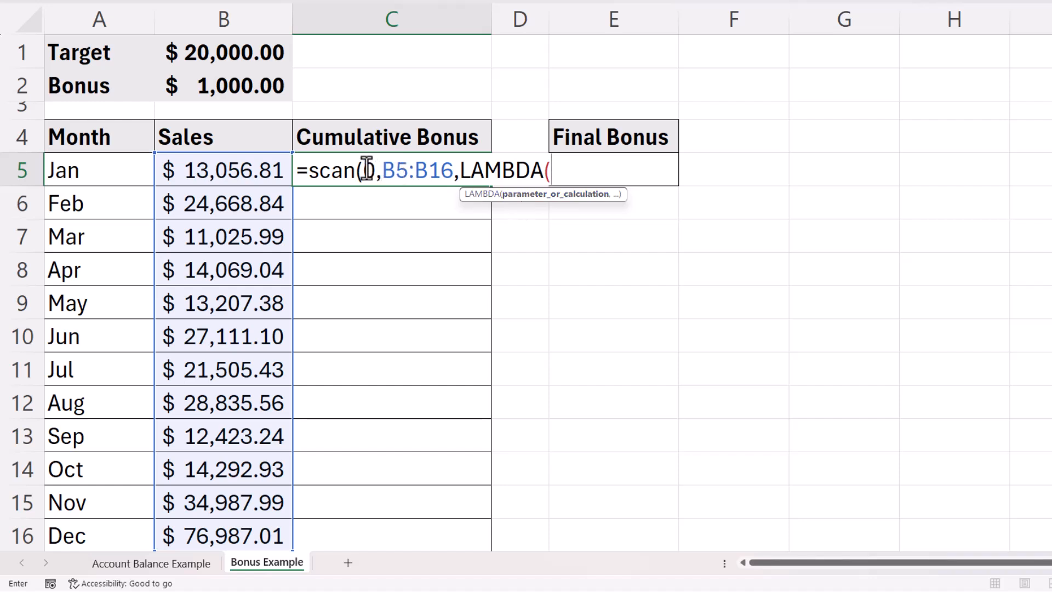
pyautogui.write('b,')
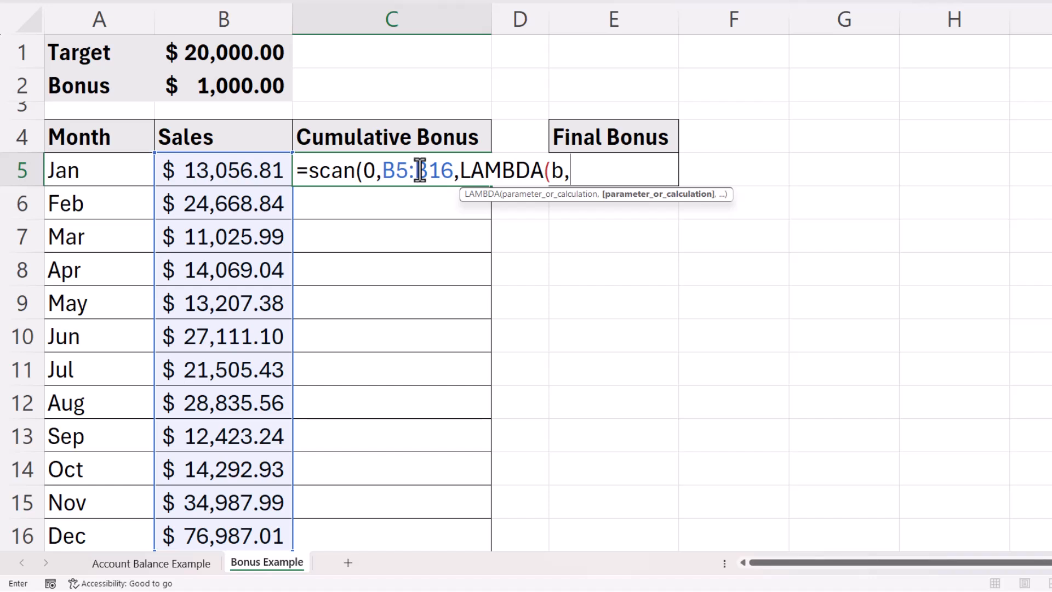
pyautogui.write('s,')
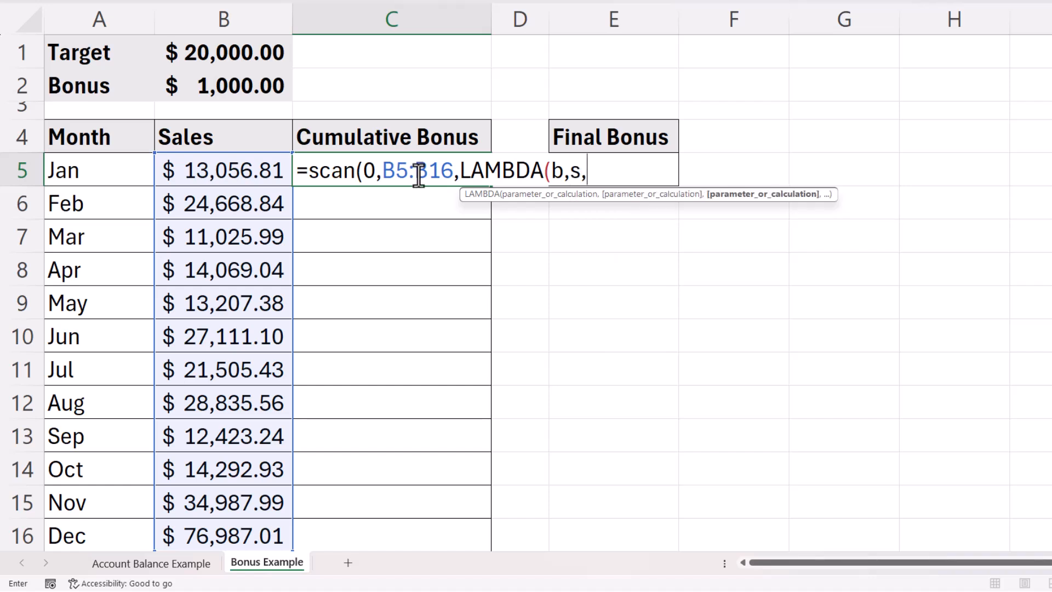
pyautogui.write('b')
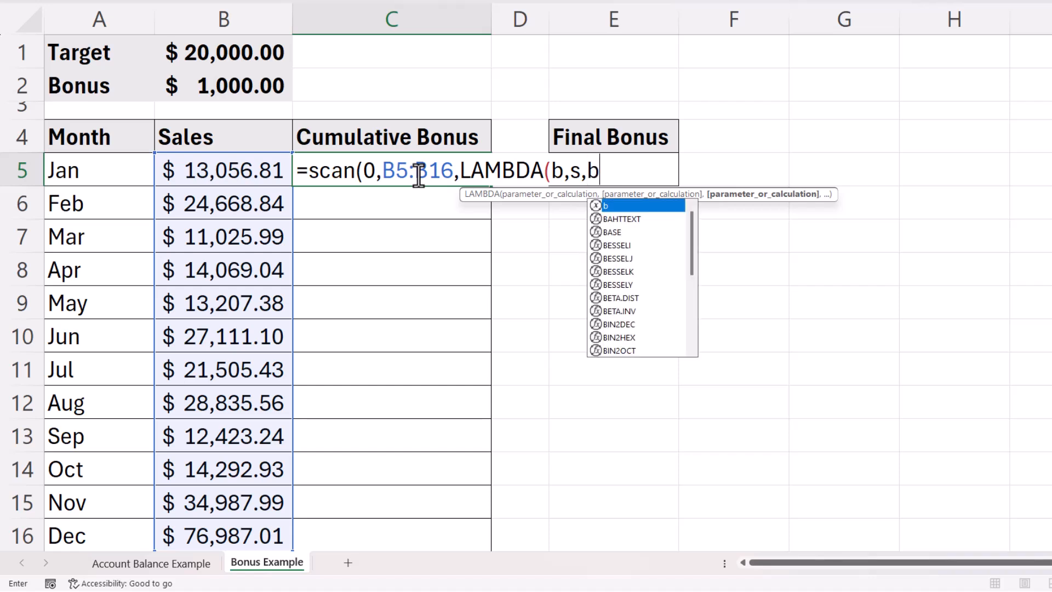
pyautogui.write('+')
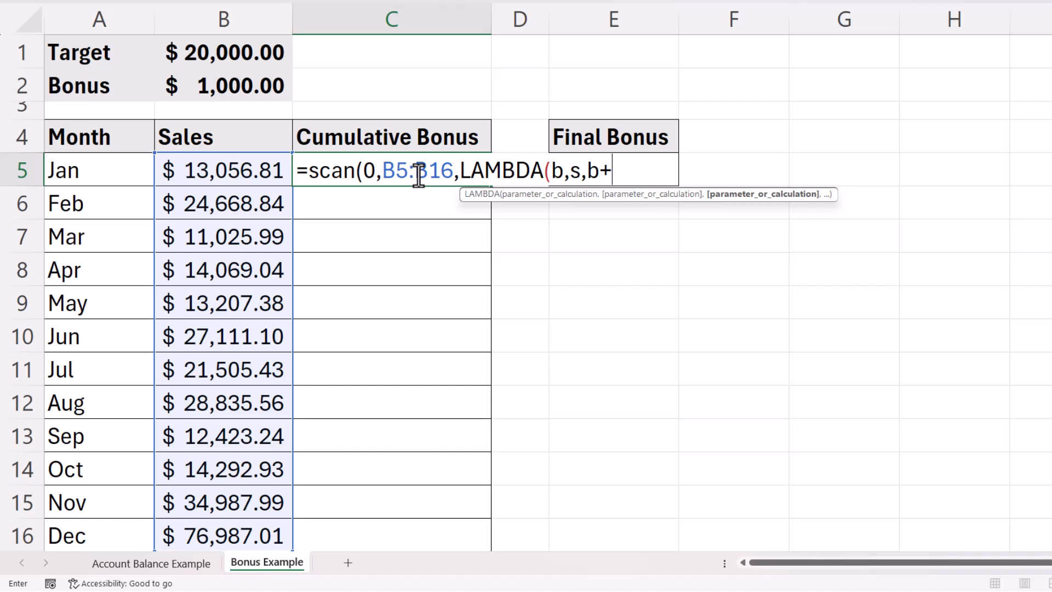
pyautogui.write('if')
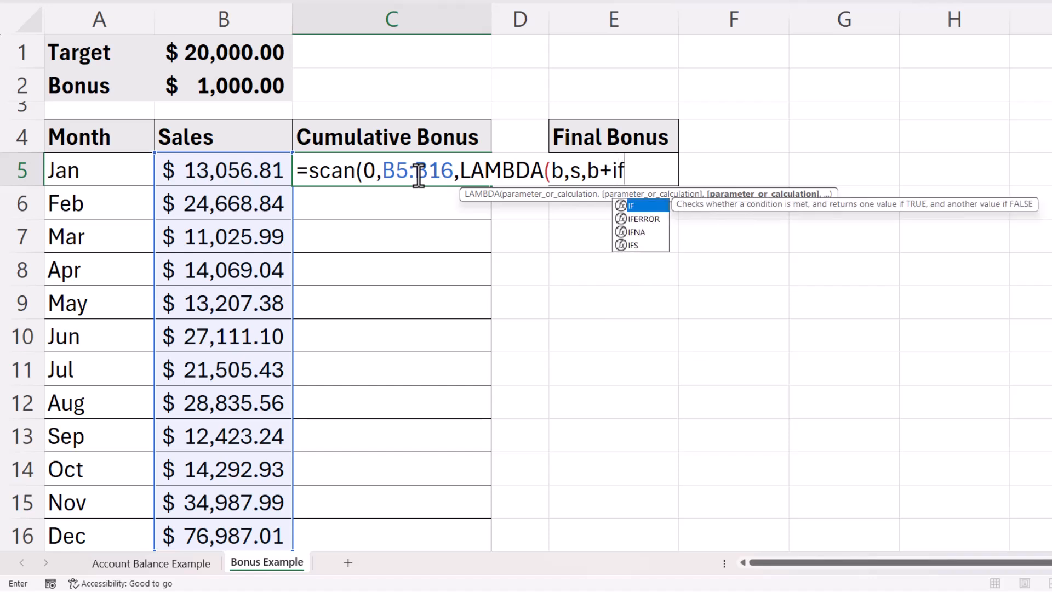
pyautogui.write('(')
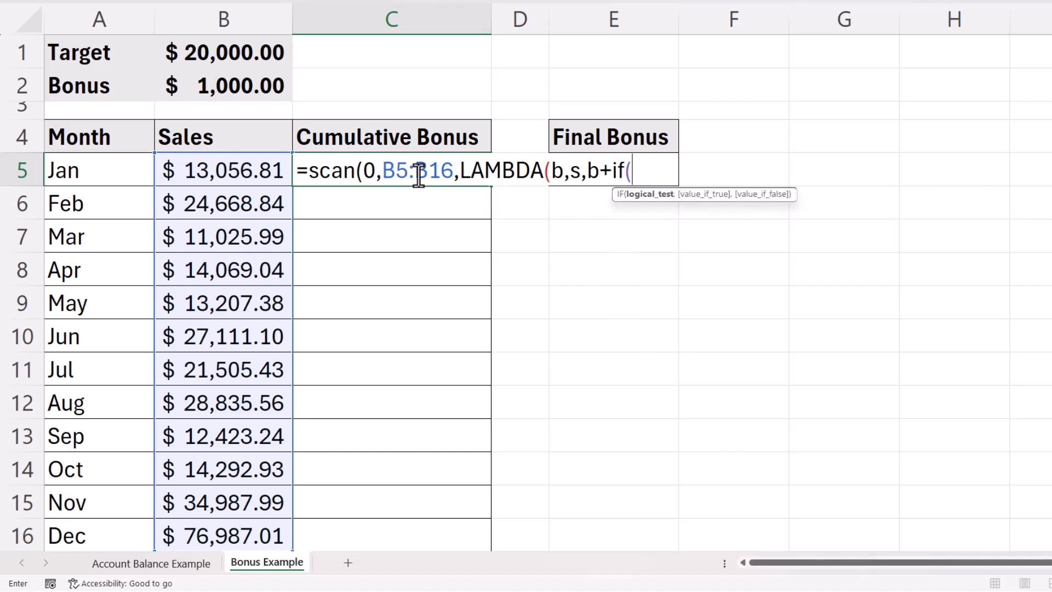
pyautogui.write('s>=')
pyautogui.click(253, 61)
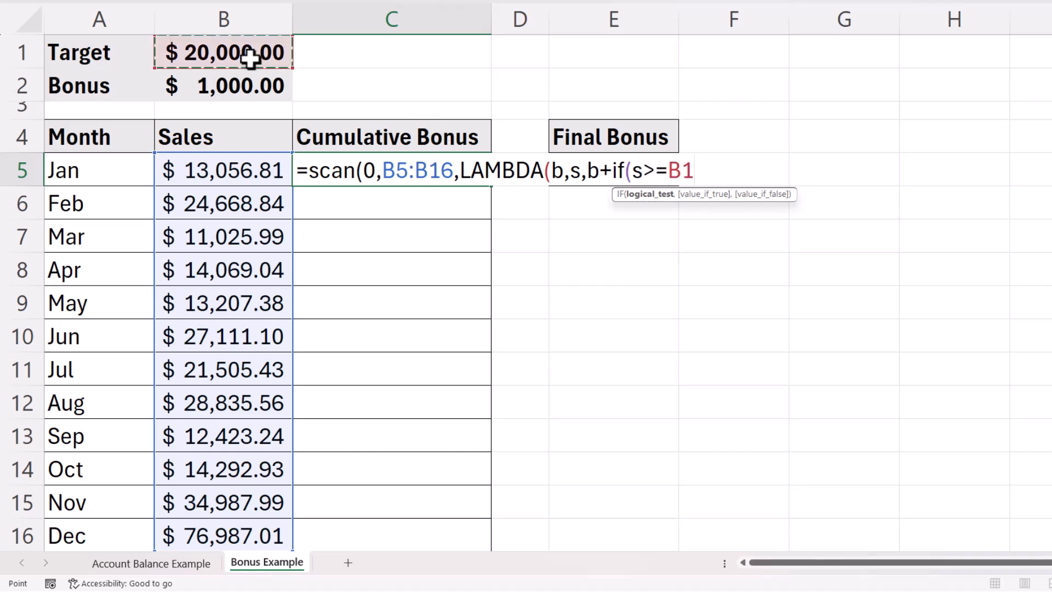
pyautogui.write(',')
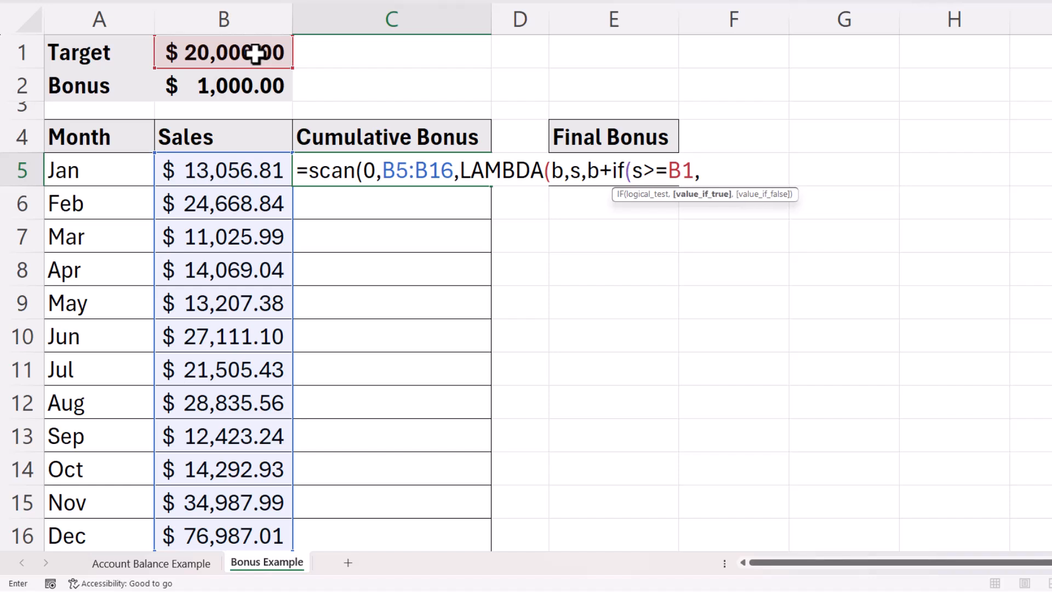
pyautogui.click(241, 87)
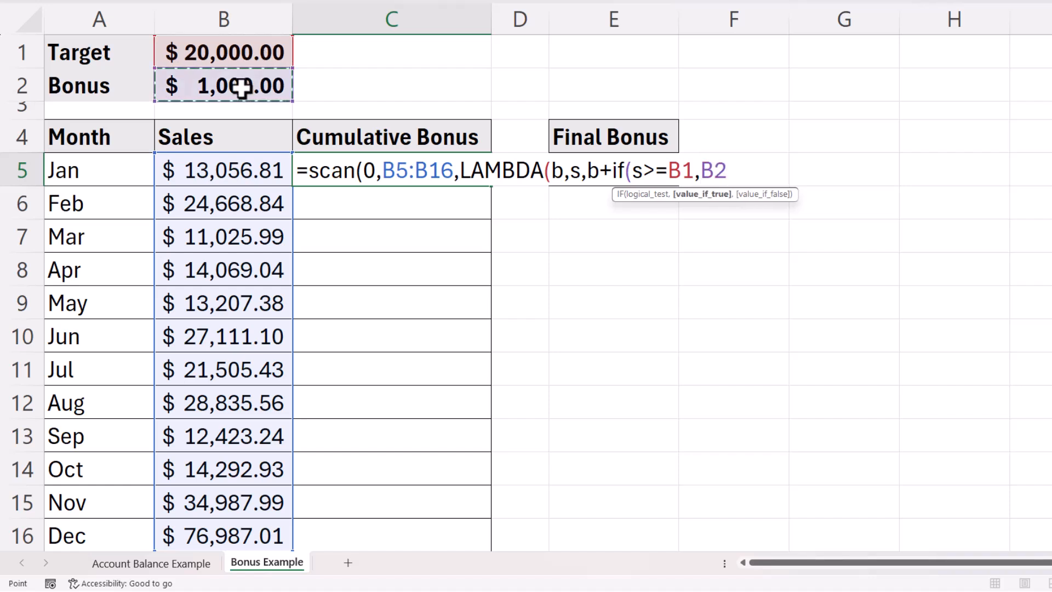
pyautogui.write(',0')
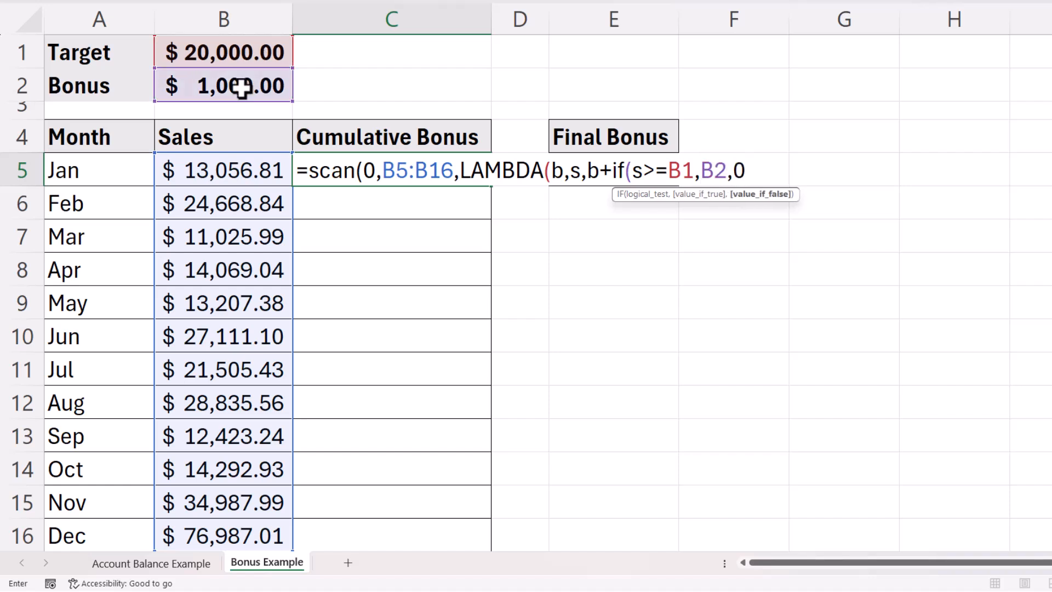
pyautogui.write(')')
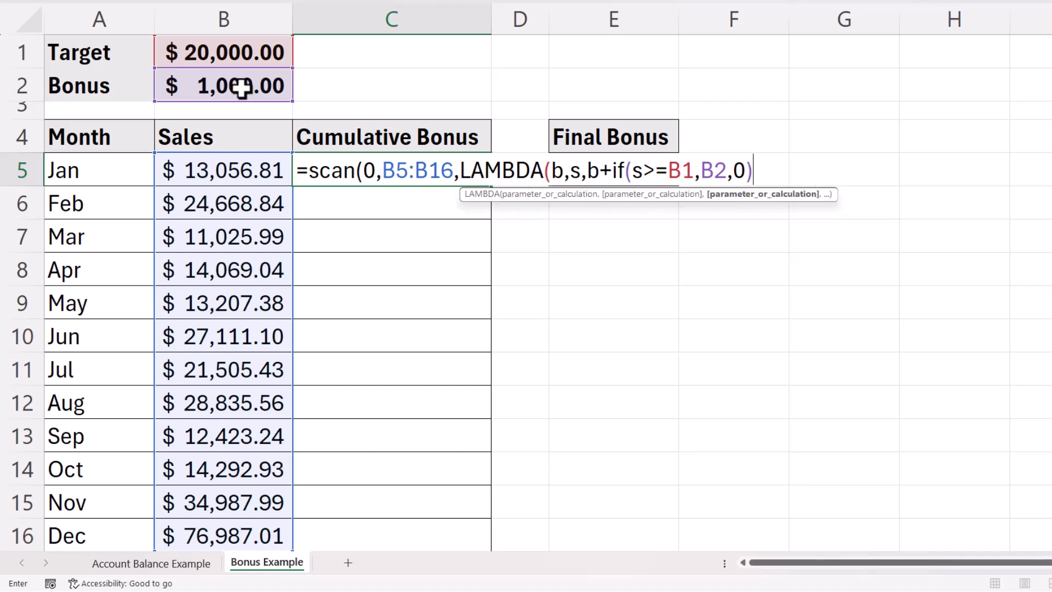
pyautogui.write('))')
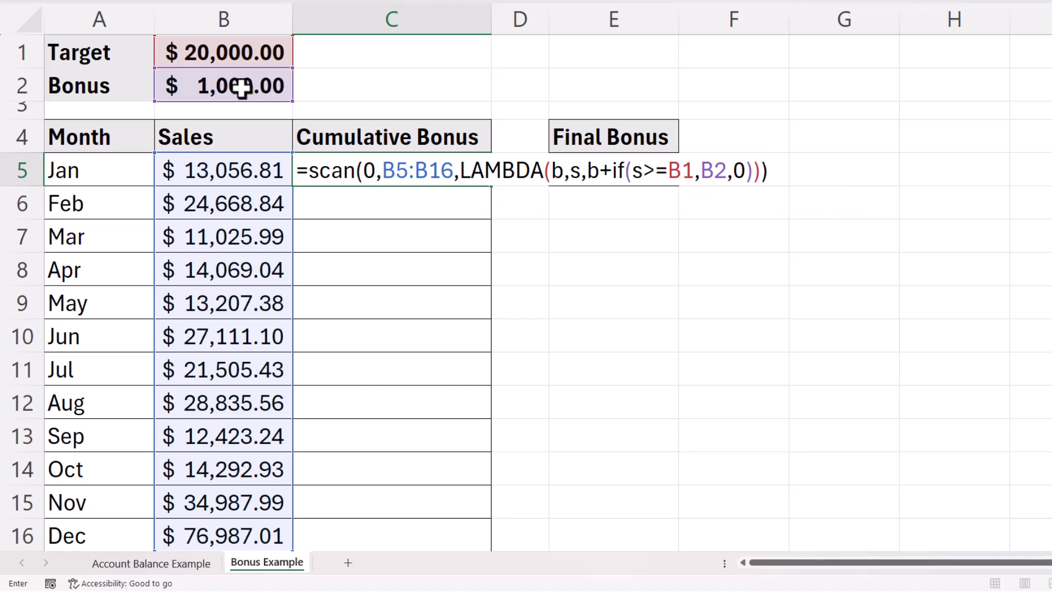
pyautogui.press('Return')
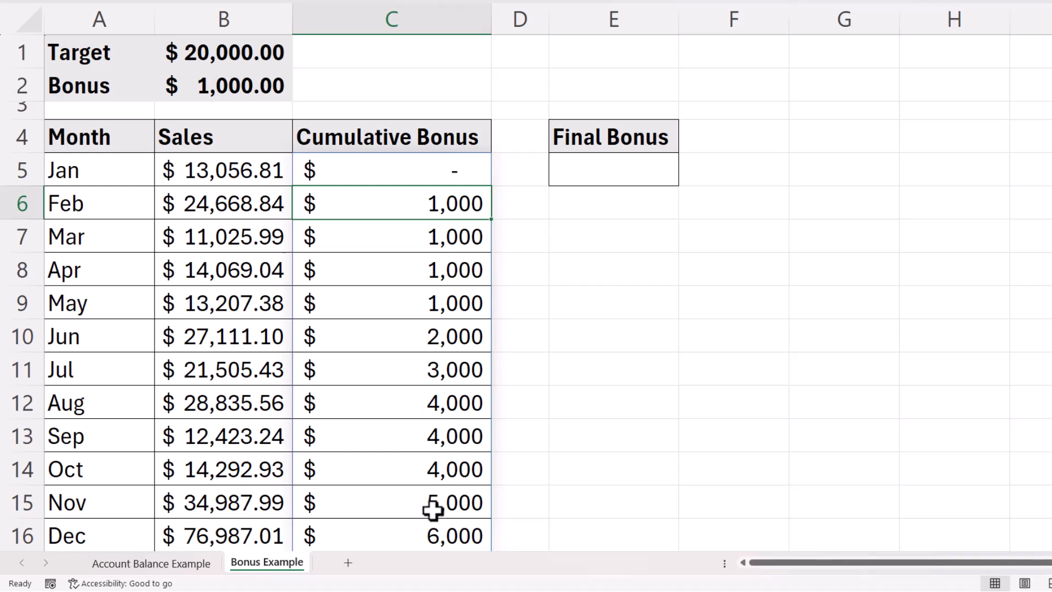
pyautogui.doubleClick(389, 165)
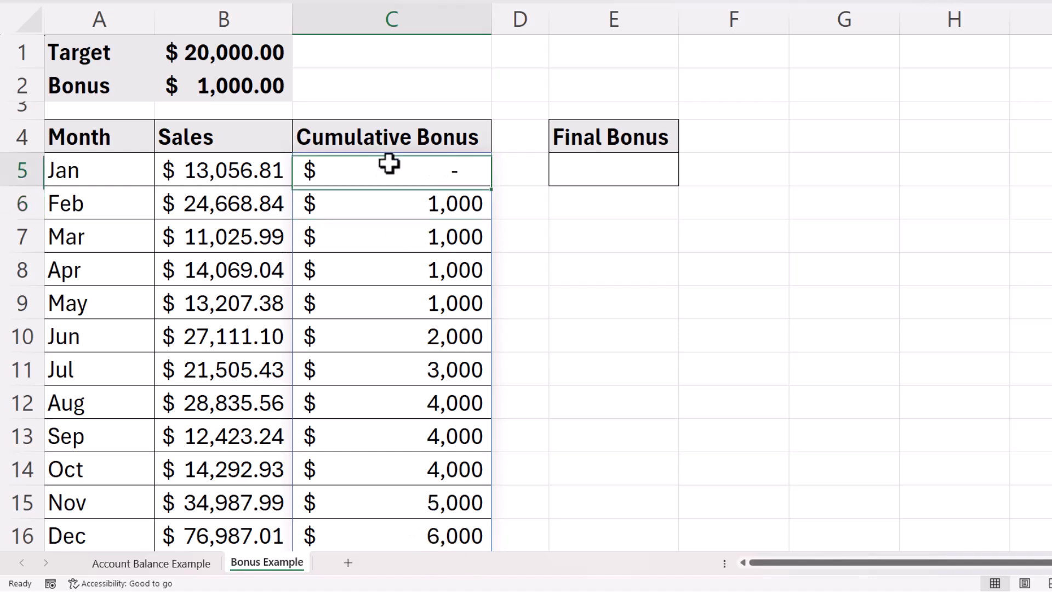
pyautogui.moveTo(293, 167); pyautogui.dragTo(900, 169)
pyautogui.hotkey('ctrl', 'c')
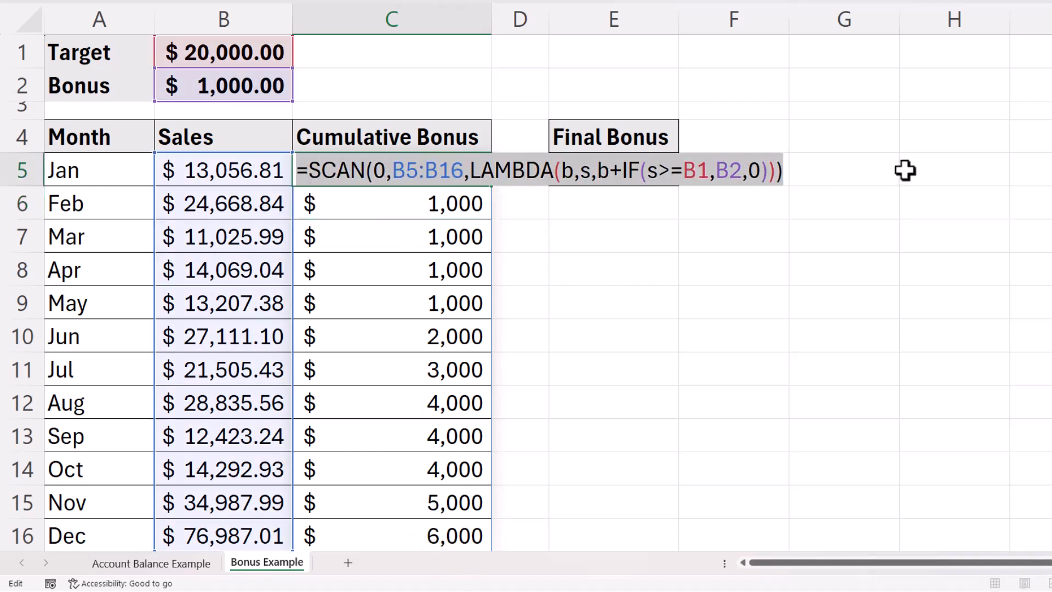
pyautogui.press('Return')
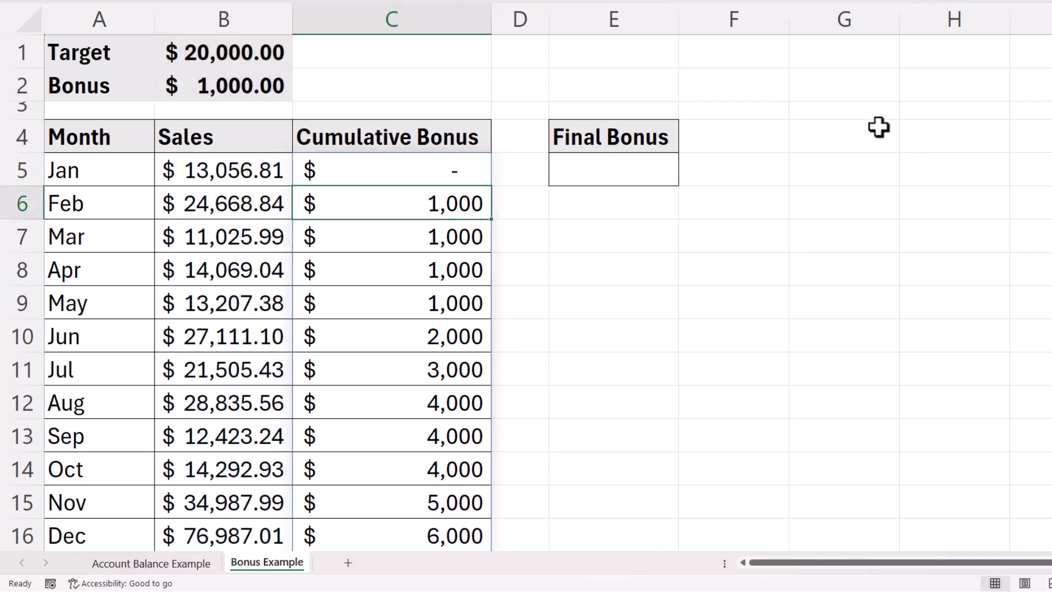
# Put the SCAN bonus formula in E5 wrapped as =TAKE(SCAN(...),-1), giving $6,000.00.
pyautogui.click(598, 164)
pyautogui.doubleClick(598, 163)
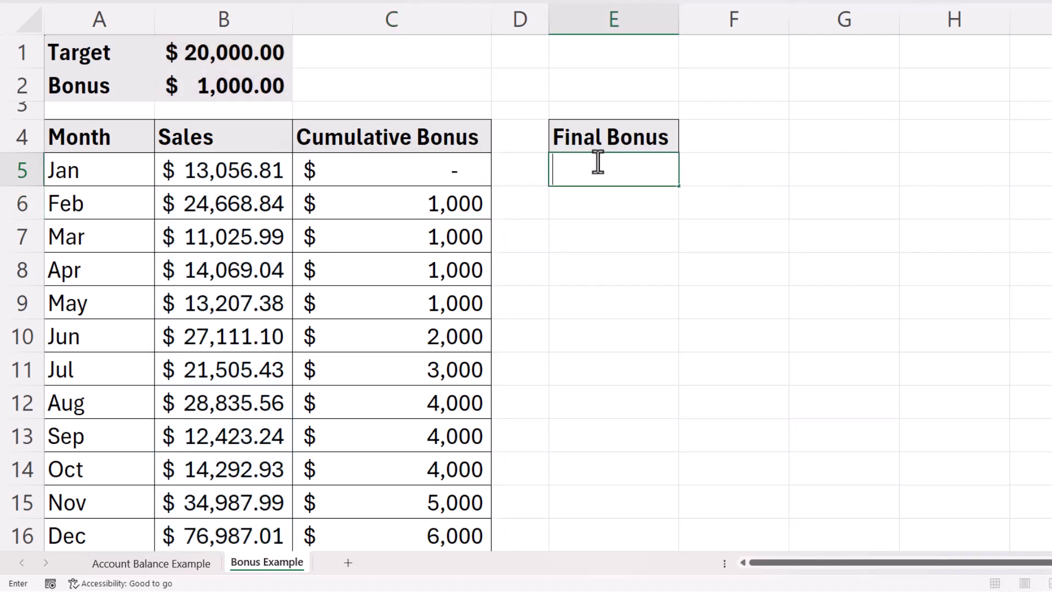
pyautogui.hotkey('ctrl', 'v')
pyautogui.click(565, 170)
pyautogui.write('Take(')
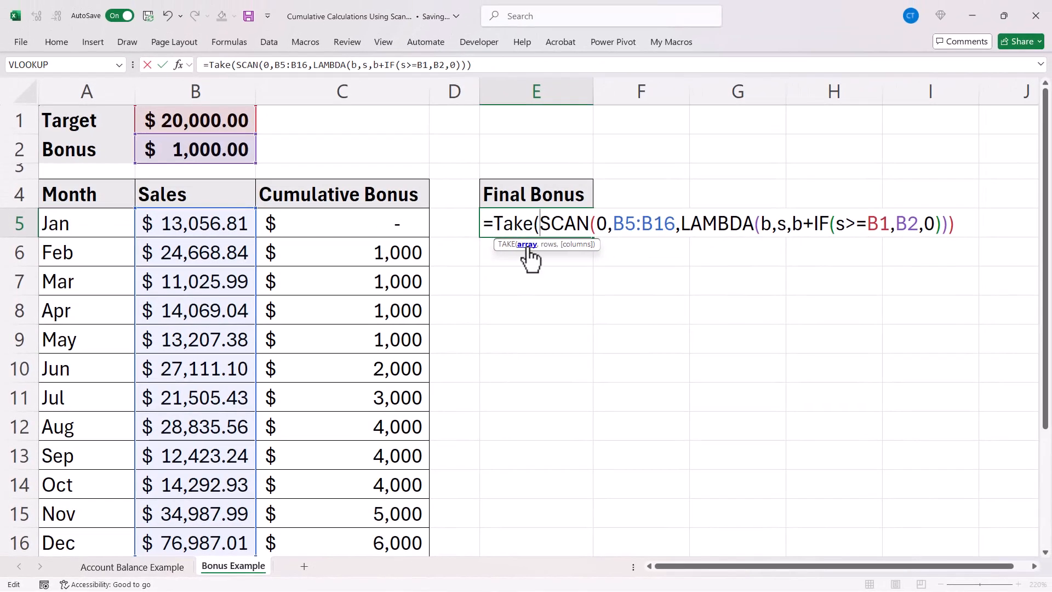
pyautogui.click(962, 226)
pyautogui.write(',')
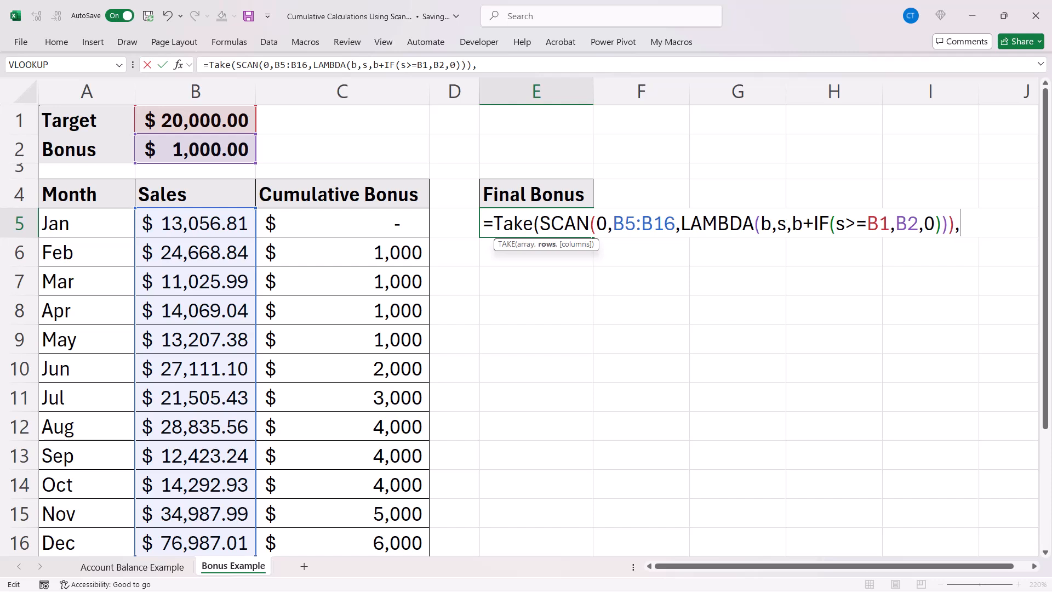
pyautogui.write('-1)')
pyautogui.press('Return')
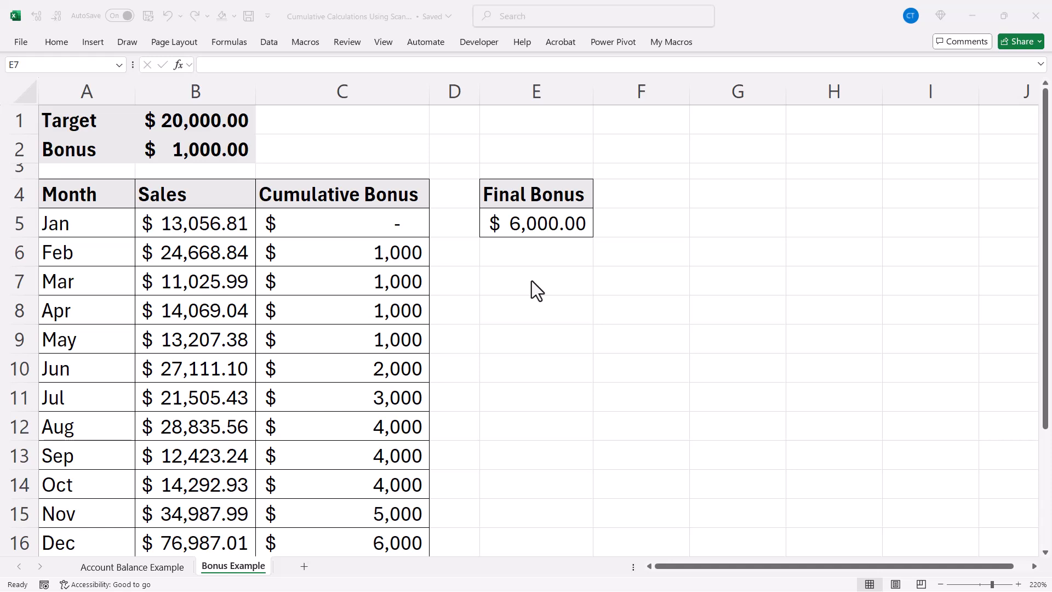
# Copy the cumulative bonus SCAN formula text from C5.
pyautogui.click(400, 223)
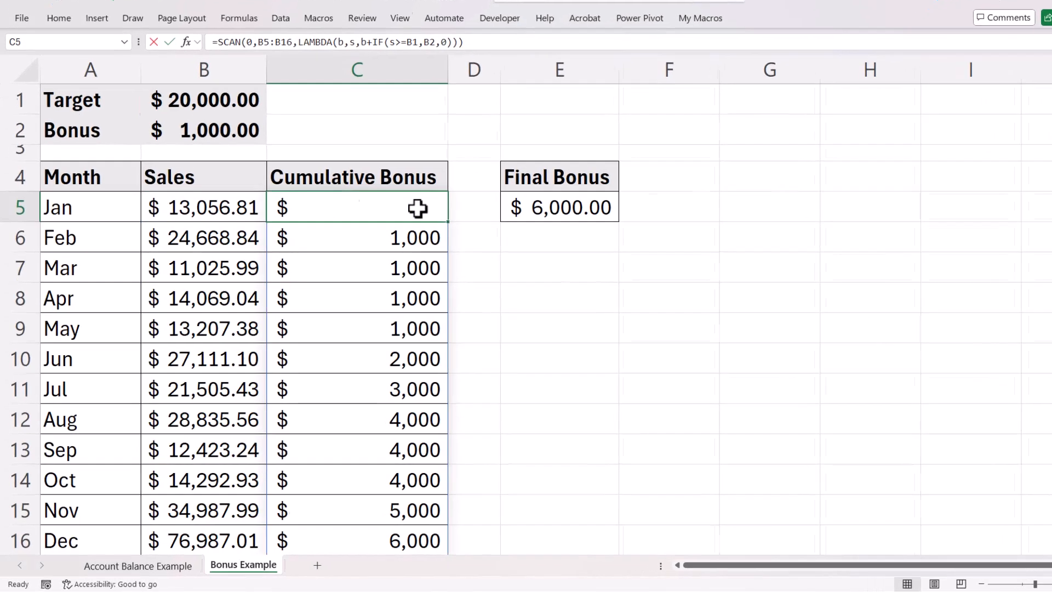
pyautogui.doubleClick(418, 207)
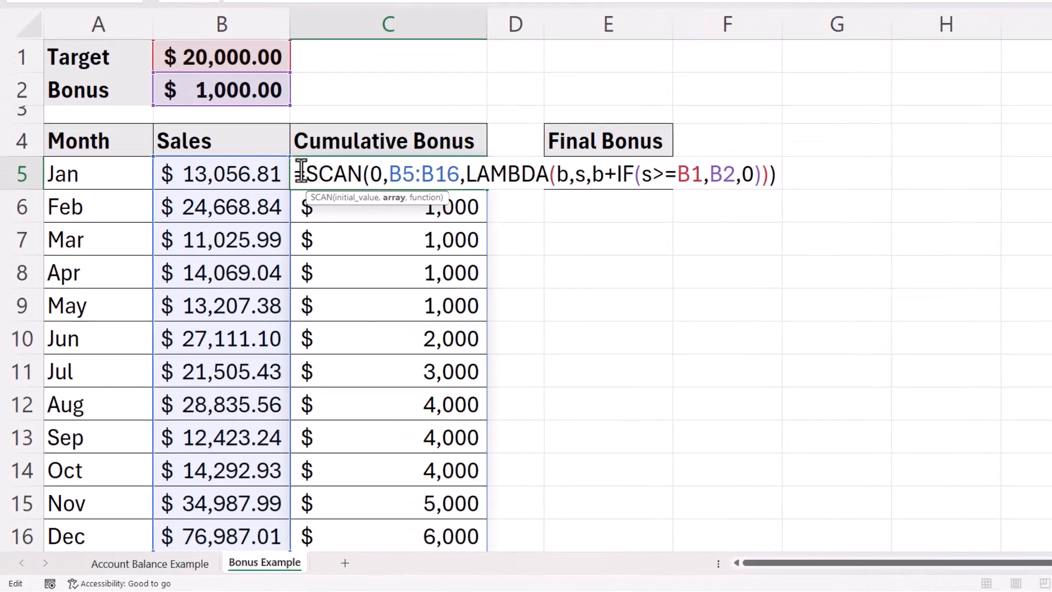
pyautogui.moveTo(269, 206); pyautogui.dragTo(826, 220)
pyautogui.hotkey('ctrl', 'c')
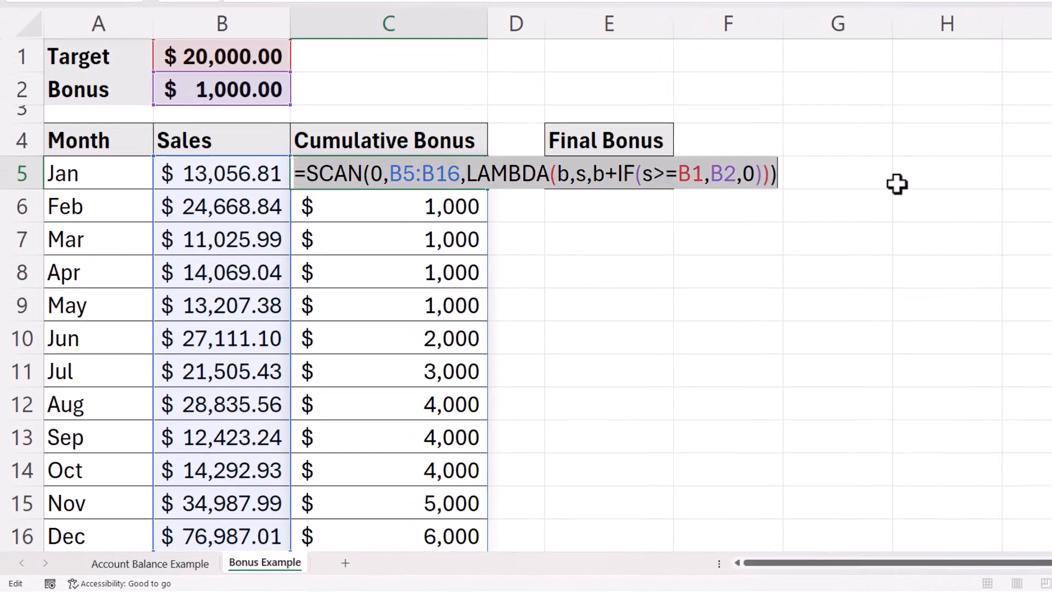
pyautogui.press('Return')
# Paste the formula into E7 with SCAN replaced by REDUCE, returning 6000.
pyautogui.click(614, 236)
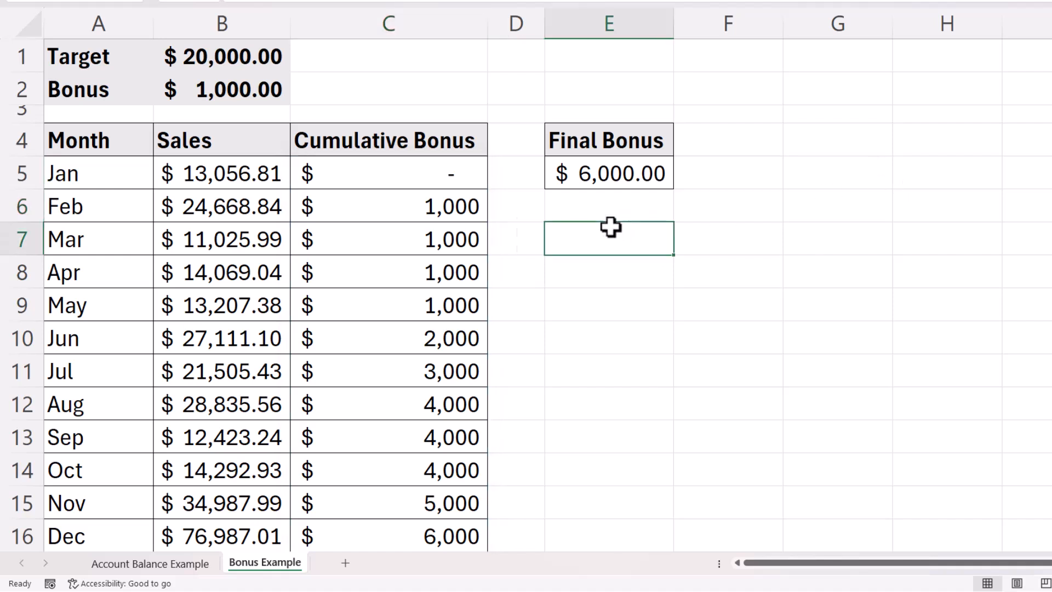
pyautogui.doubleClick(592, 238)
pyautogui.hotkey('ctrl', 'v')
pyautogui.moveTo(618, 239); pyautogui.dragTo(566, 237)
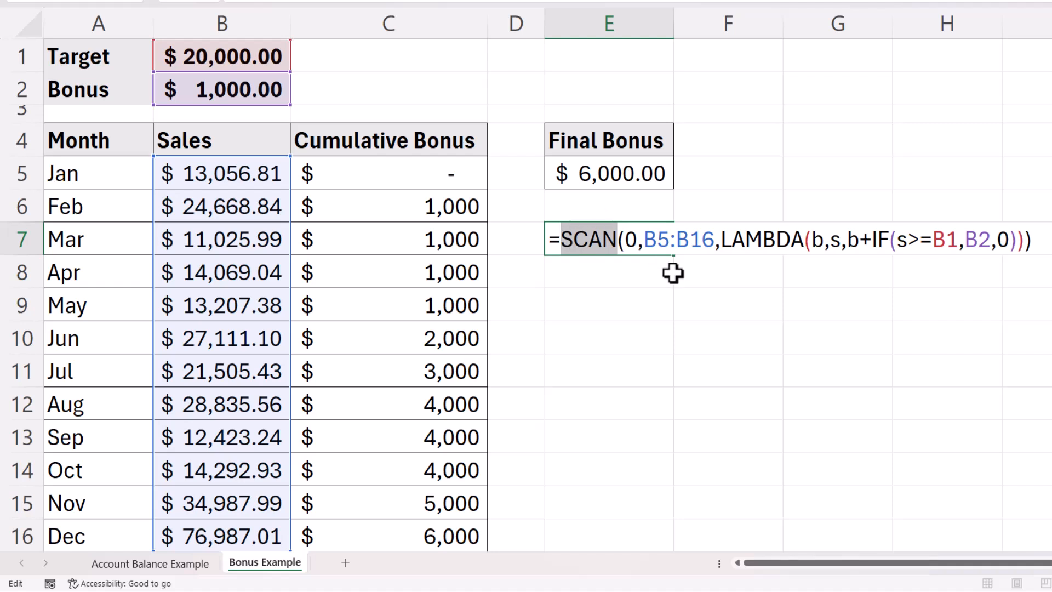
pyautogui.write('RED')
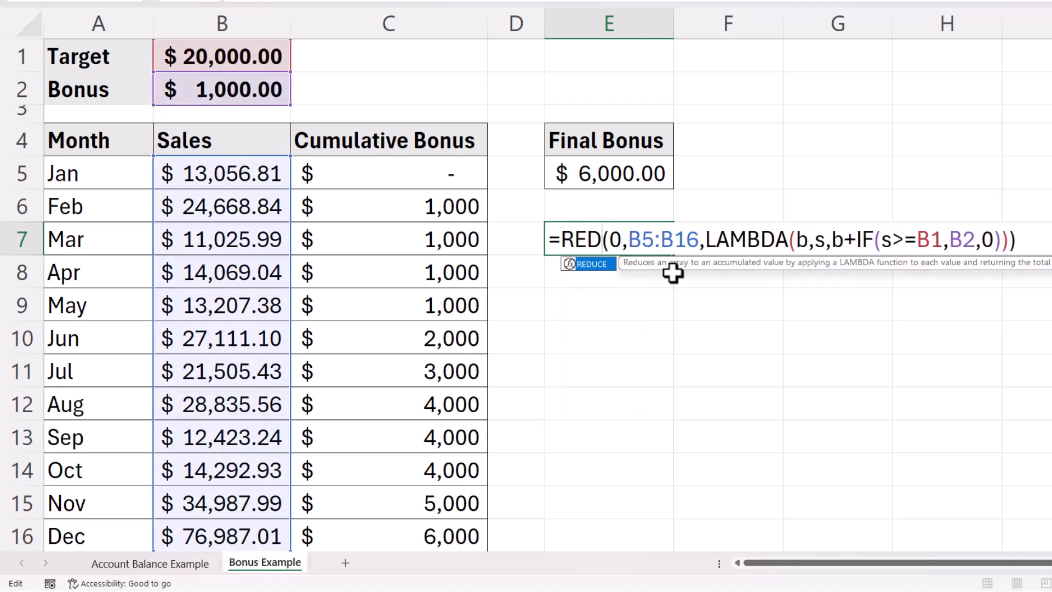
pyautogui.write('UCE')
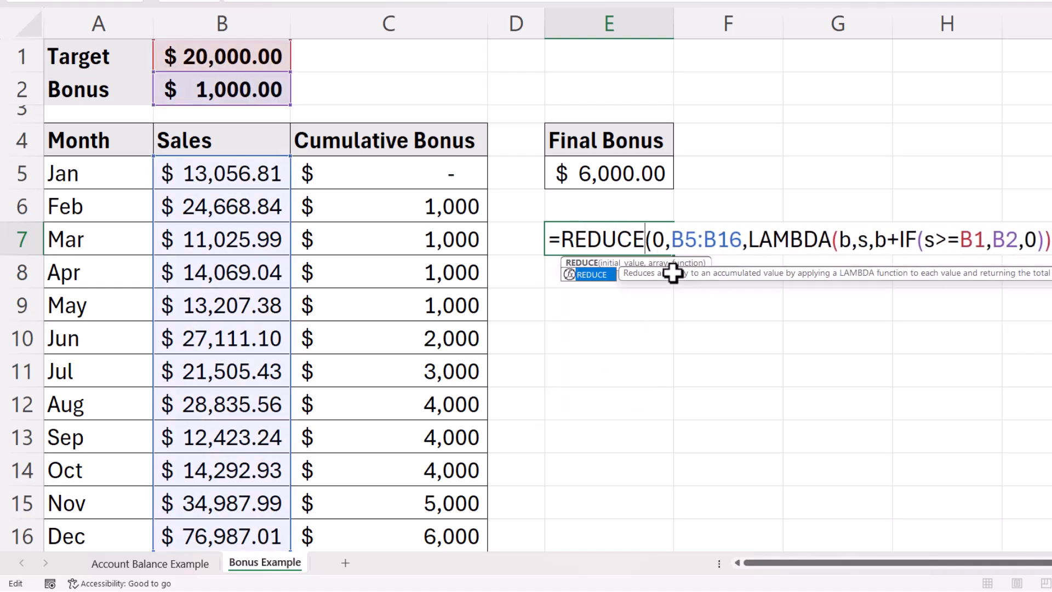
pyautogui.press('Return')
pyautogui.click(634, 234)
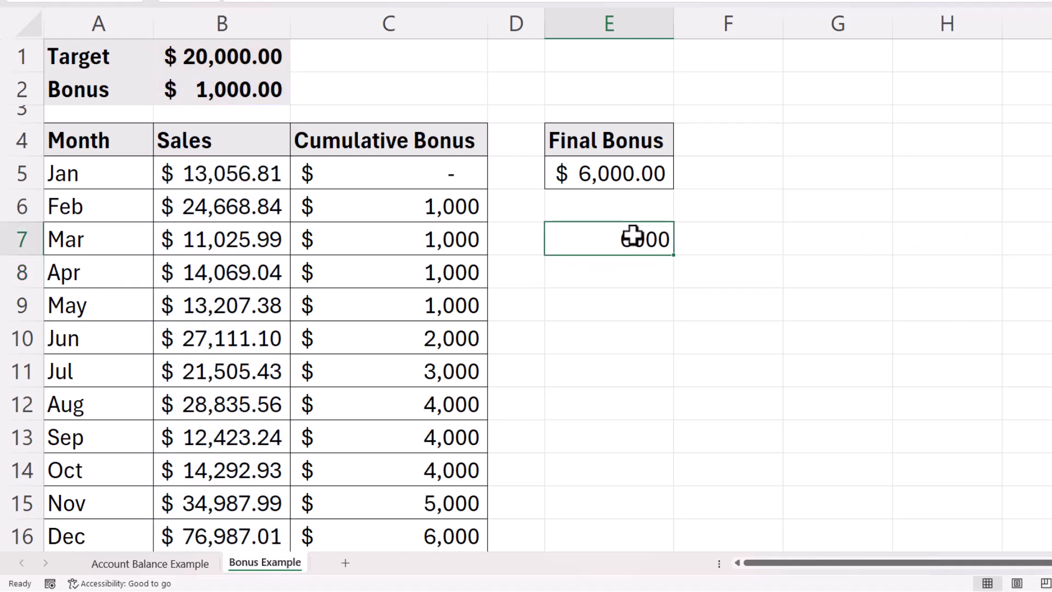